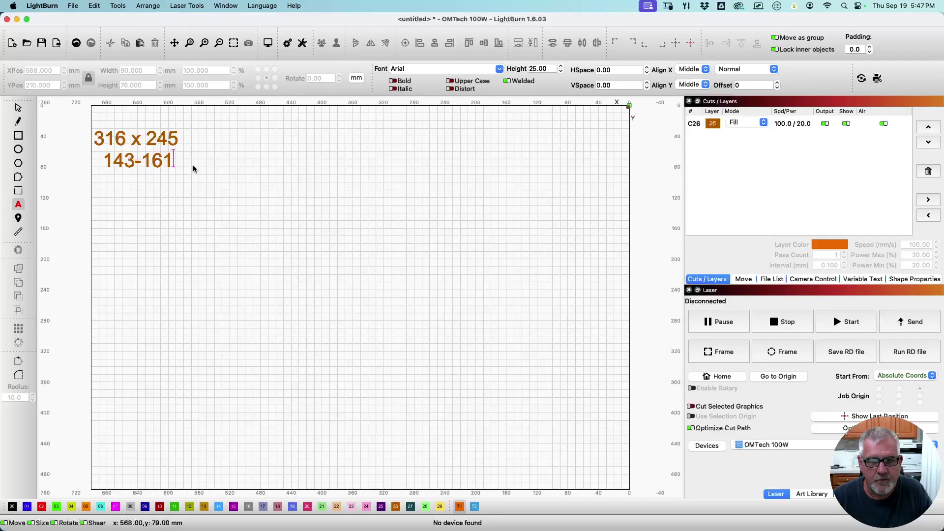
Step: Draw a rectangle on the canvas, assign it to the T2 tool layer, and make T2 visible
left_click(18, 108)
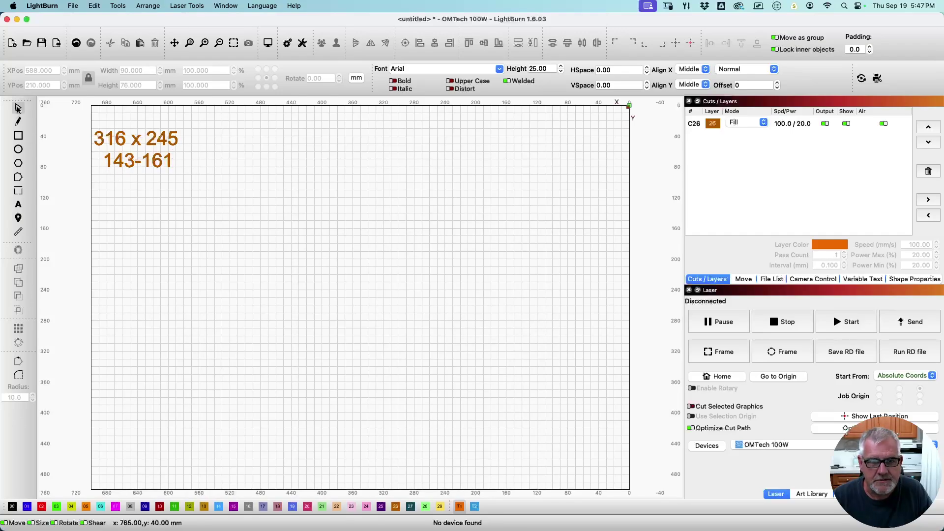
left_click(18, 137)
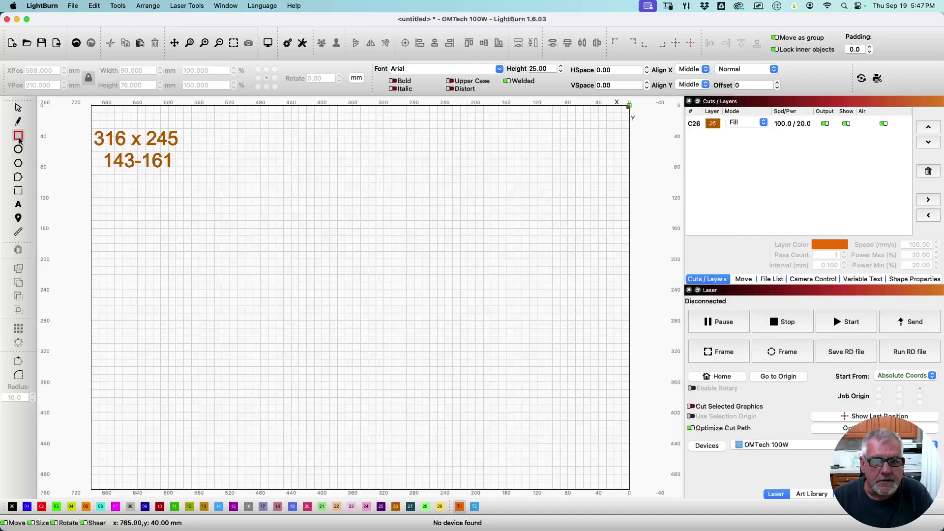
left_click_drag(155, 235, 392, 372)
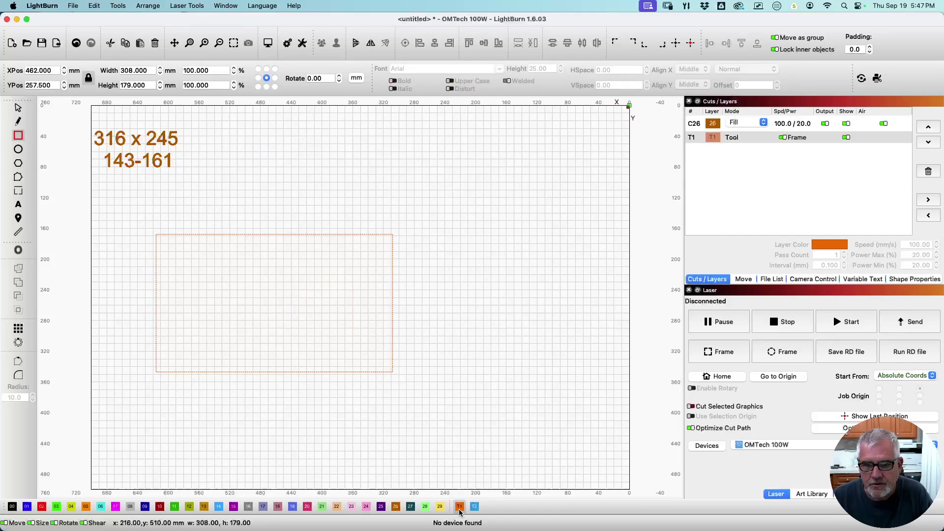
left_click(475, 508)
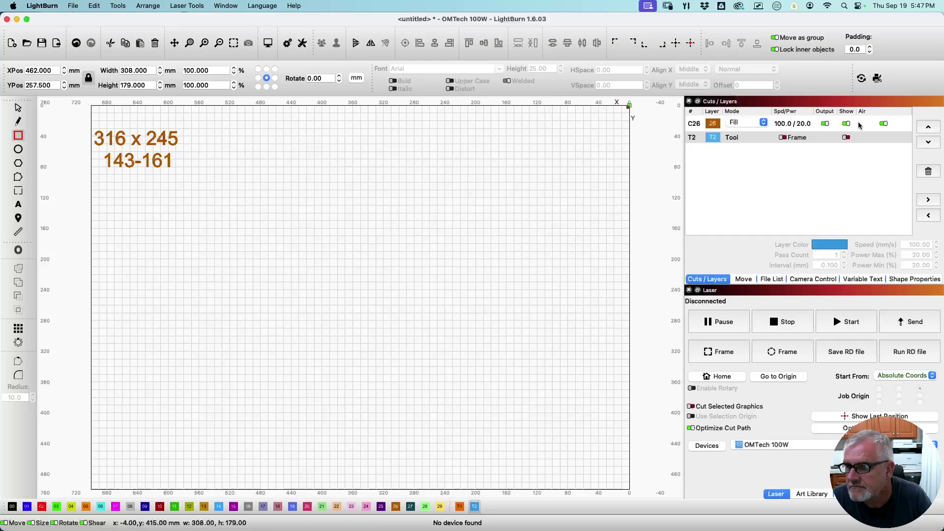
left_click(846, 137)
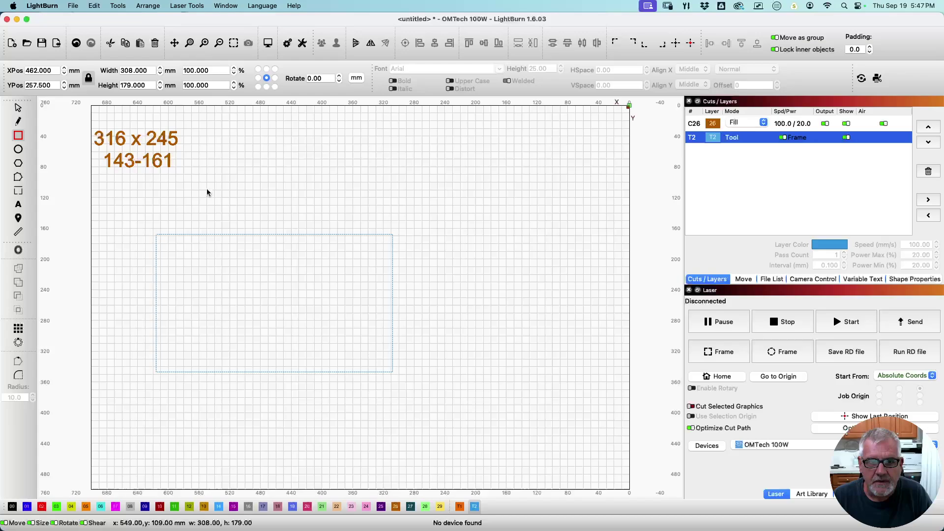
Step: Size the rectangle to 316 mm wide by 245 mm tall
left_click(155, 70)
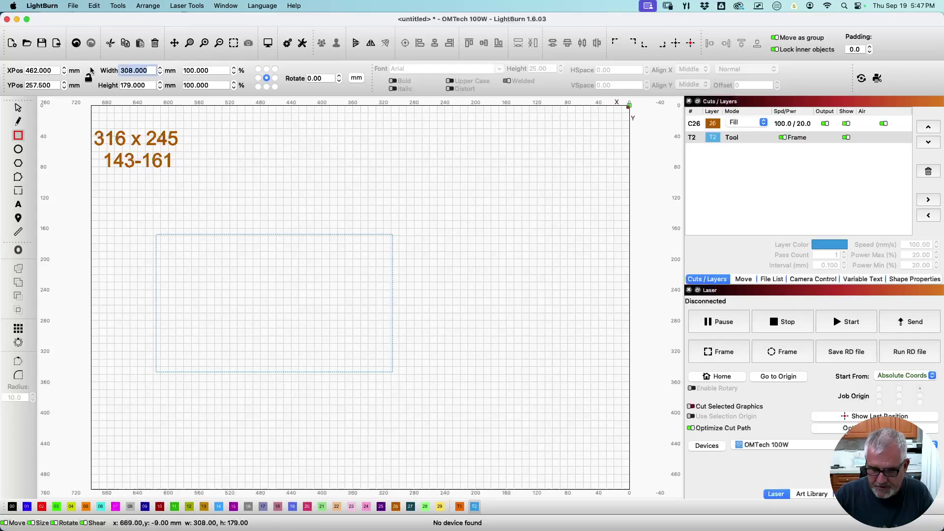
type("316")
key("Tab")
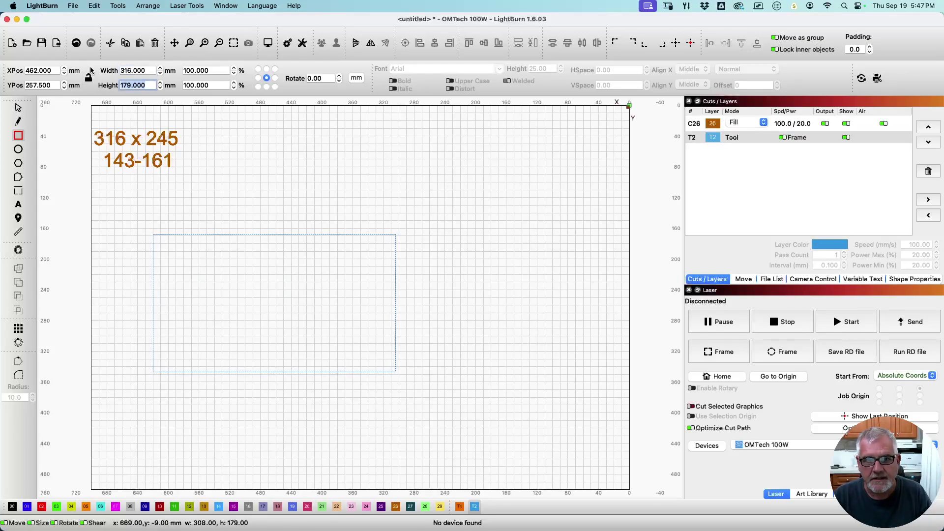
type("2")
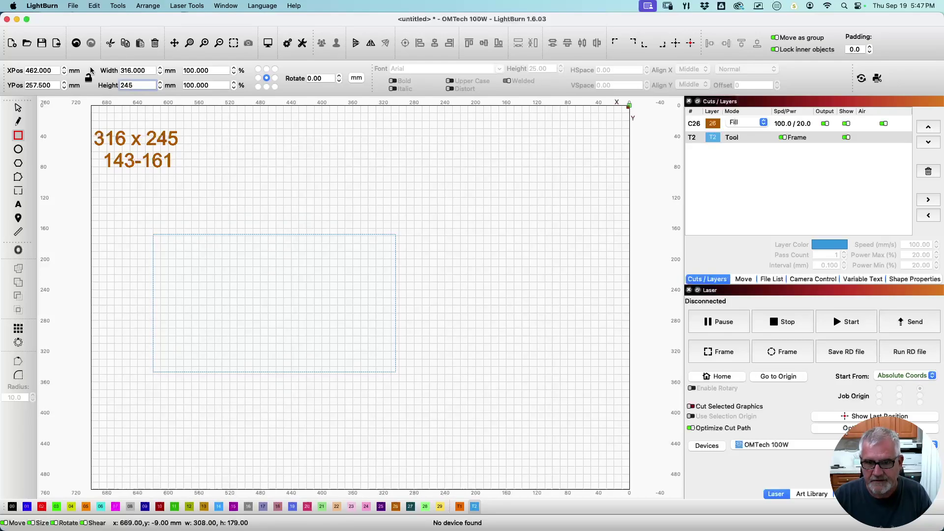
type("45")
key("Return")
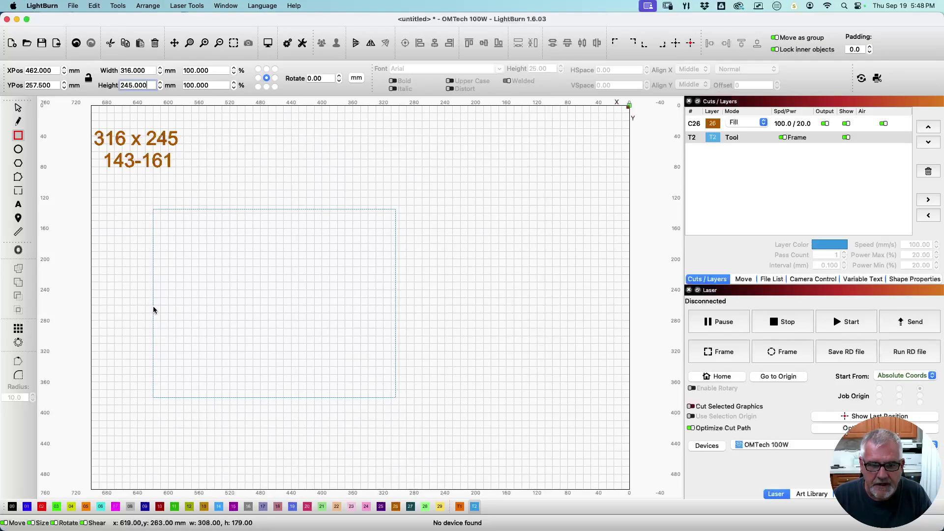
Step: Draw a thin band across the outline and set its height to 18 mm
mouse_move(154, 310)
left_mouse_down()
mouse_move(378, 321)
mouse_move(396, 331)
left_mouse_up()
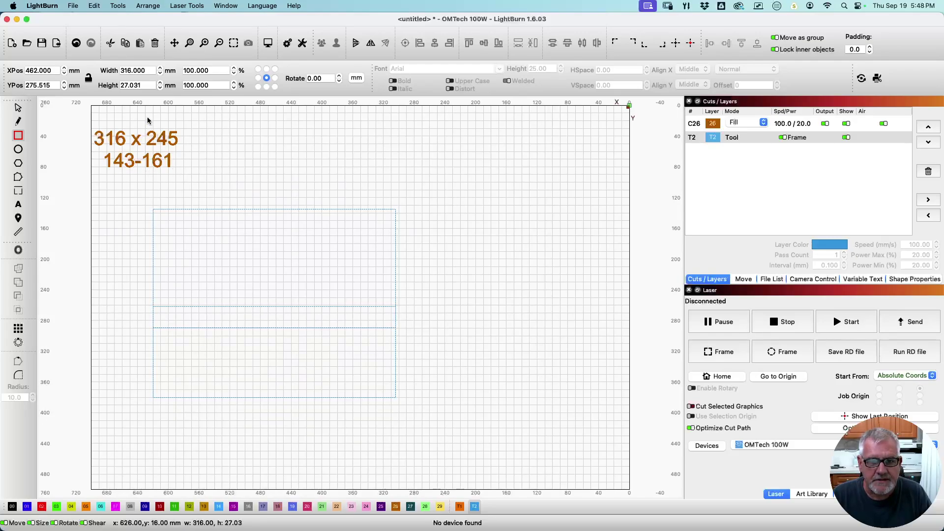
left_click_drag(152, 85, 112, 87)
type("18")
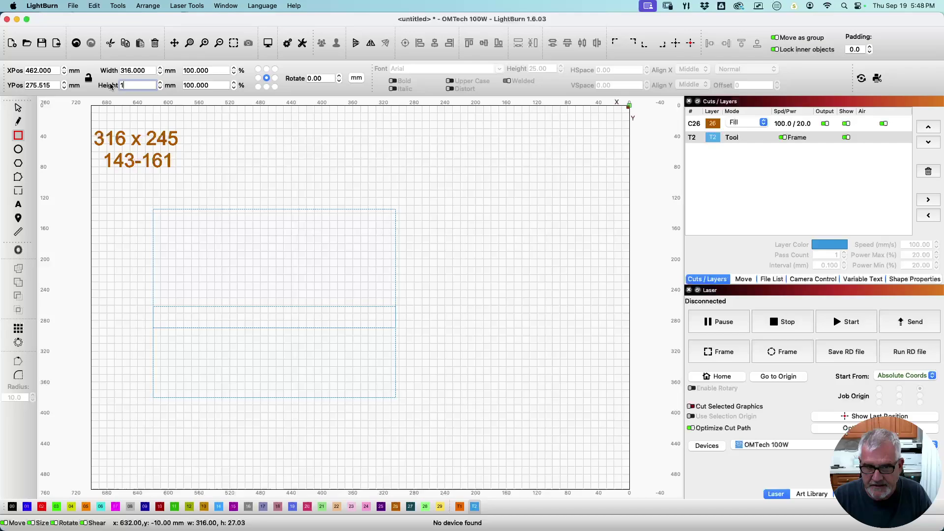
key("Return")
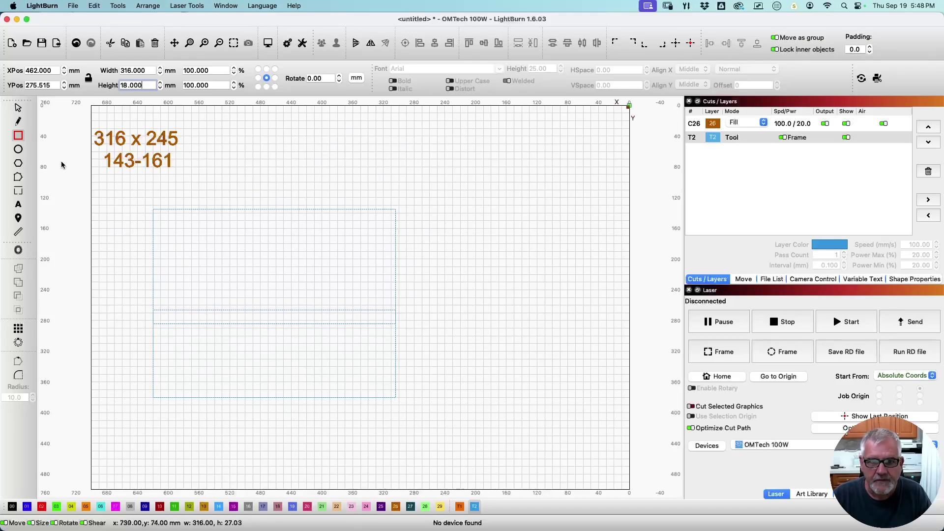
left_click(18, 109)
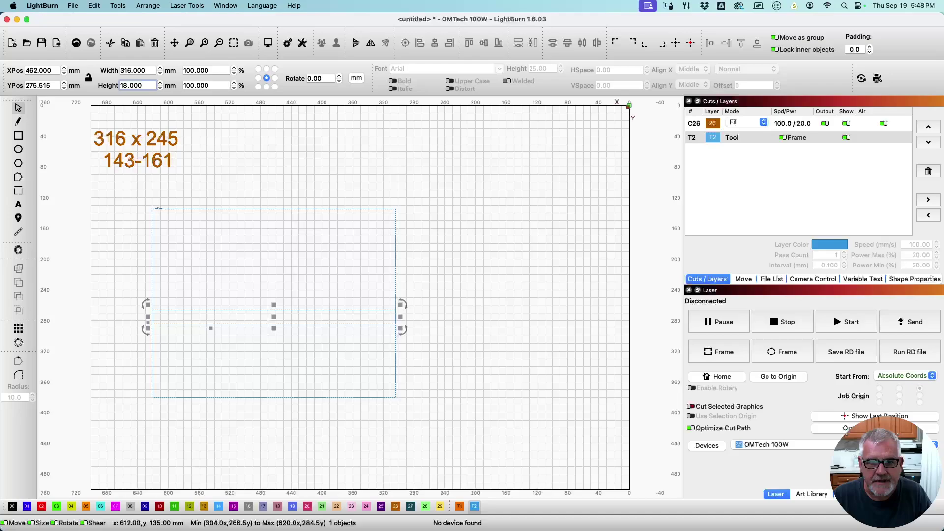
Step: Anchor positions at the top edge and place the band 143 mm below the outline's top
type("245")
key("Return")
left_click(266, 69)
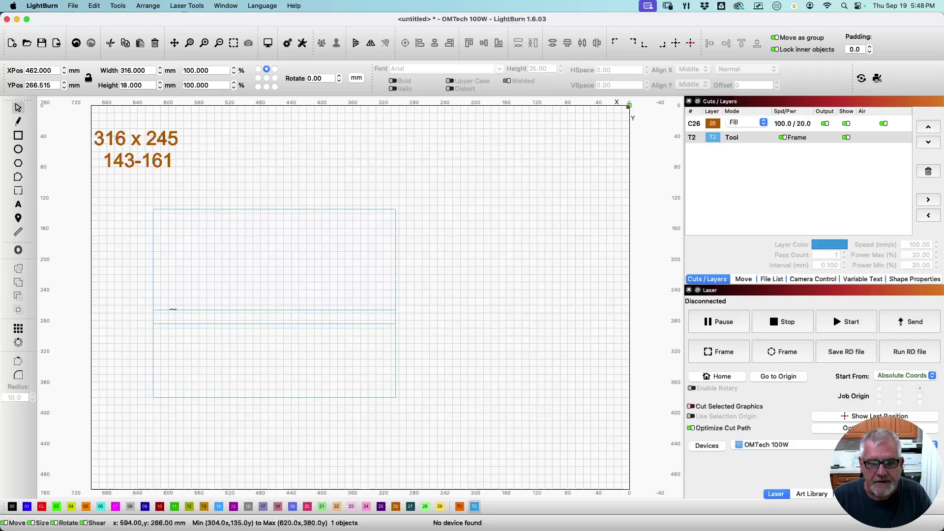
left_click(173, 310)
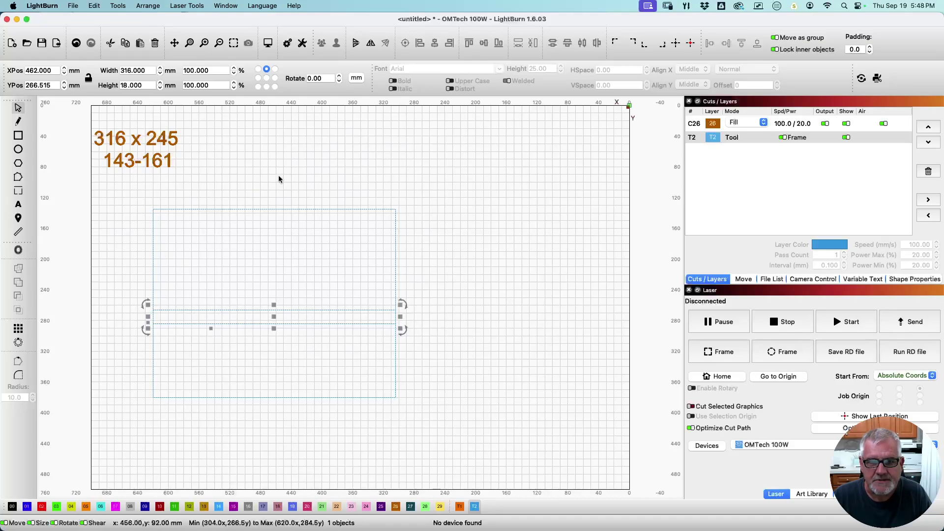
left_click(238, 211)
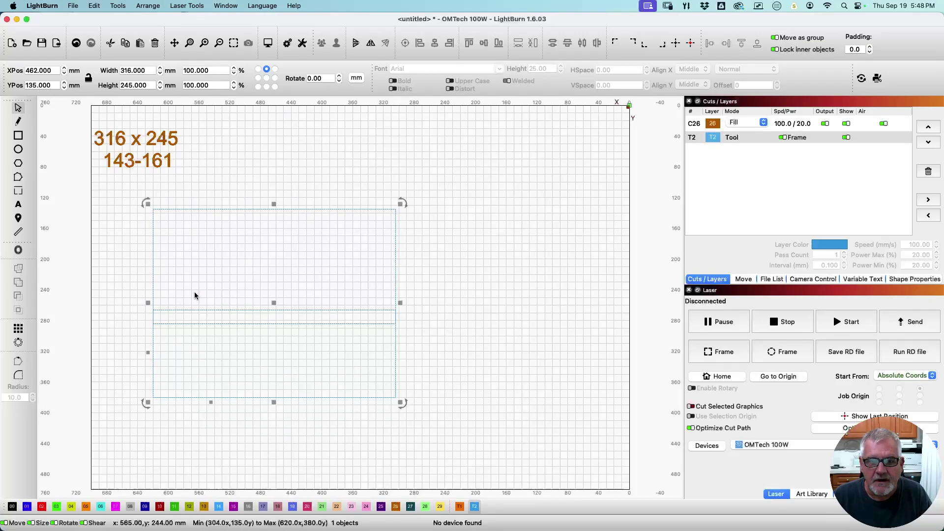
left_click(192, 309)
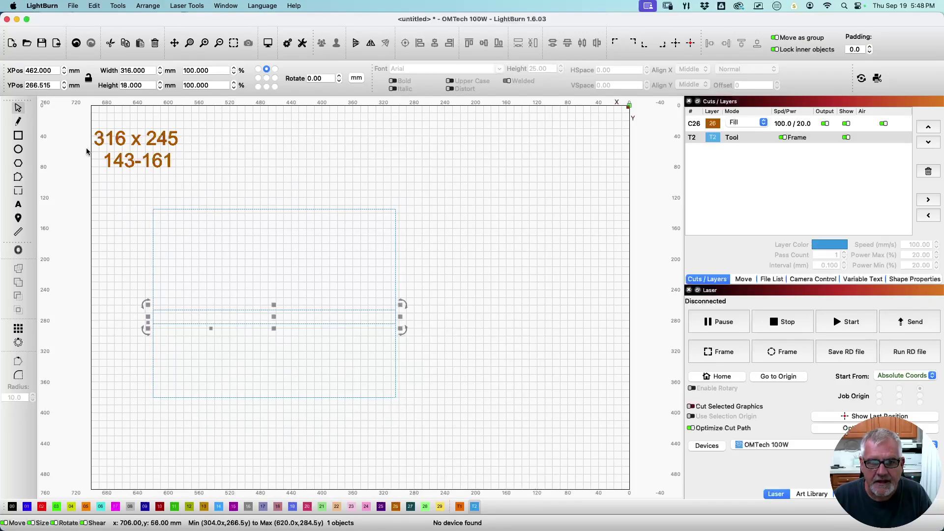
left_click(42, 85)
type("135+143")
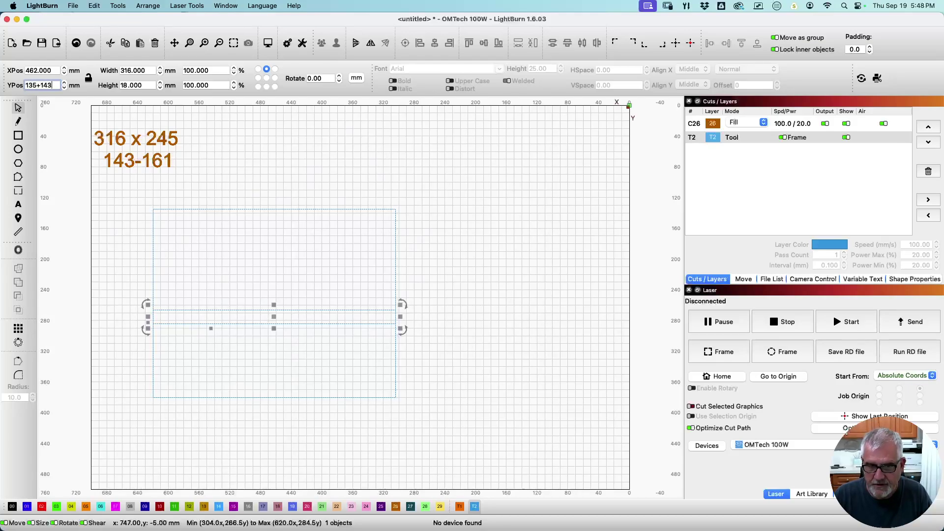
key("Return")
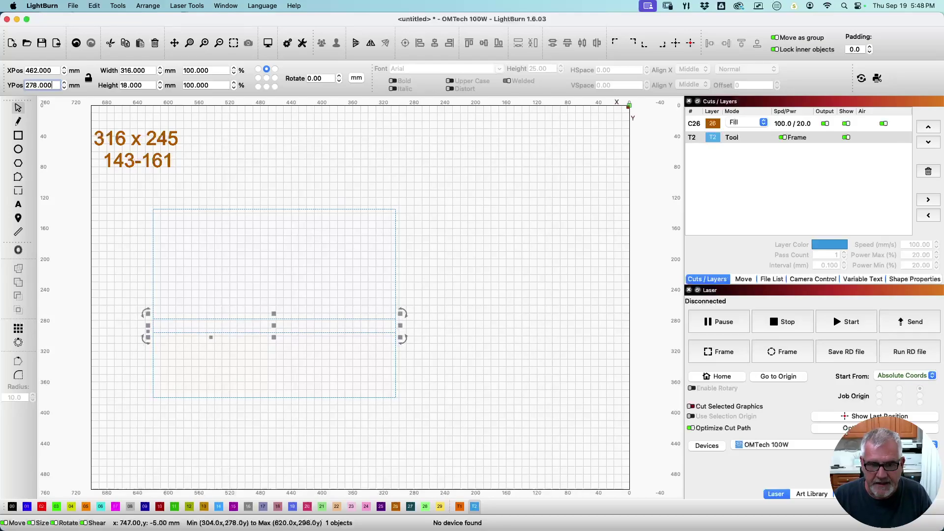
left_click(126, 263)
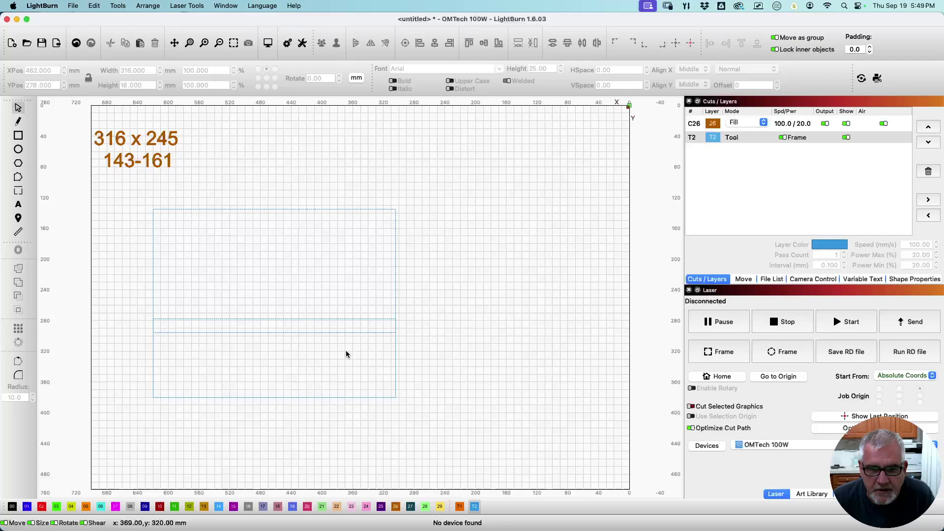
Step: Draw a rectangle from the outline's top-left corner and set its width to 316/2 (158 mm)
left_click(20, 138)
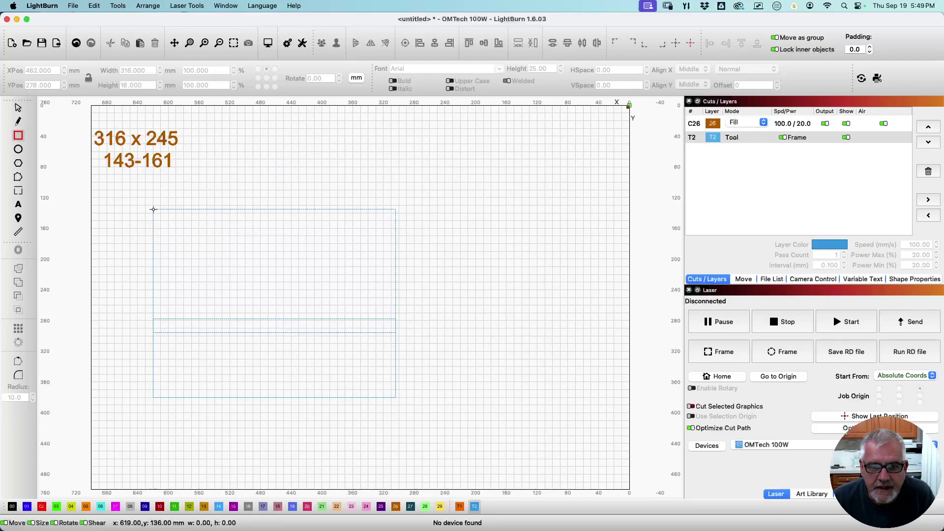
mouse_move(153, 209)
left_mouse_down()
mouse_move(289, 268)
mouse_move(306, 397)
left_mouse_up()
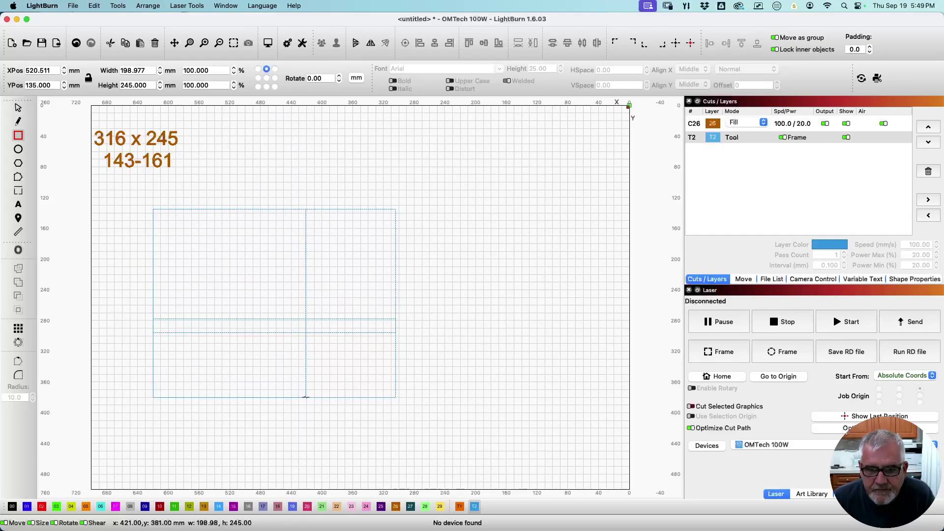
left_click(18, 108)
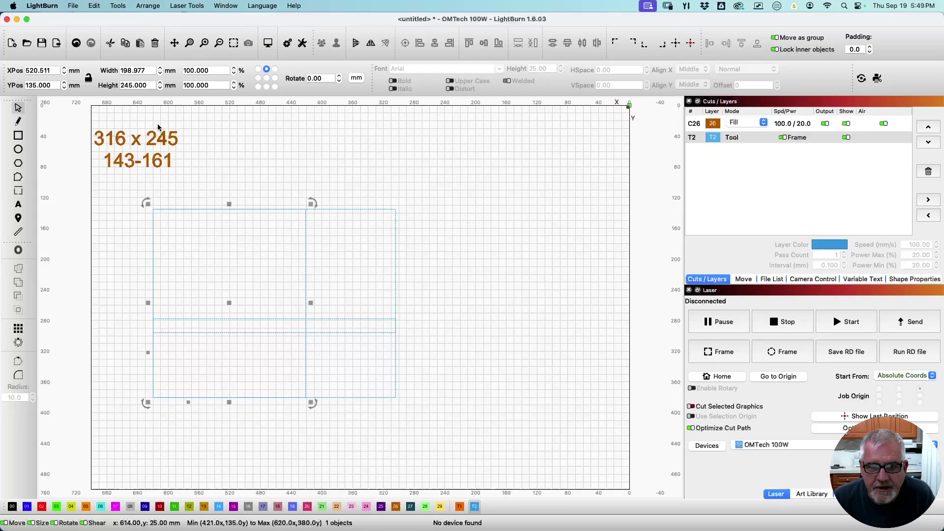
triple_click(146, 70)
type("3")
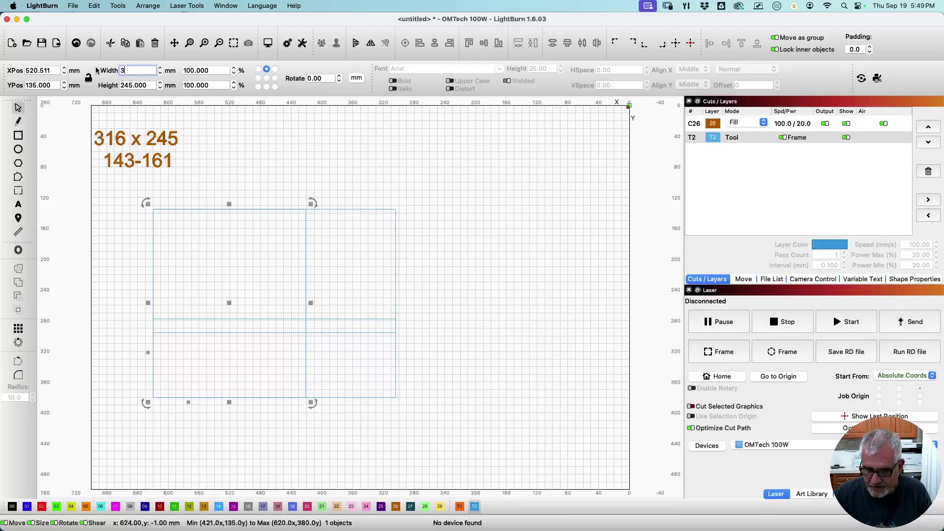
type("16/2")
key("Return")
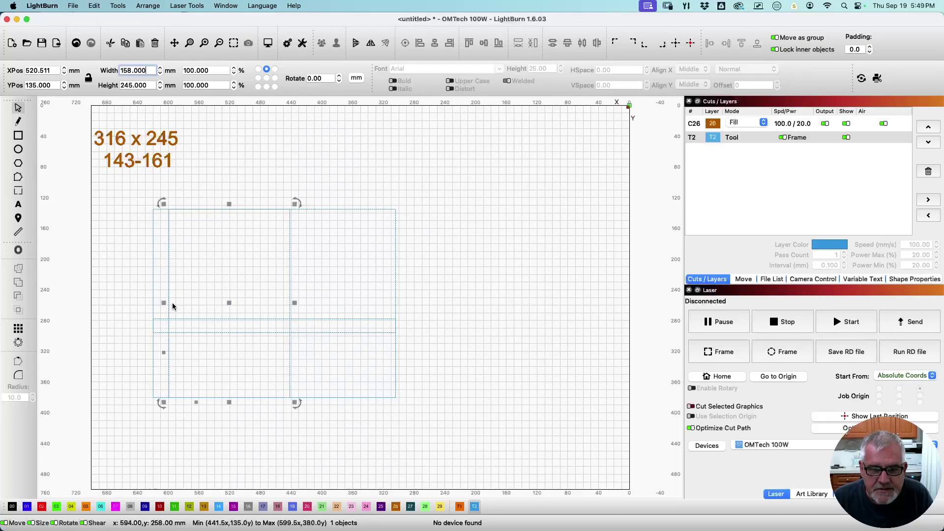
Step: Nudge the half-width rectangle until its X position reads 462 mm
left_click_drag(168, 302, 155, 304)
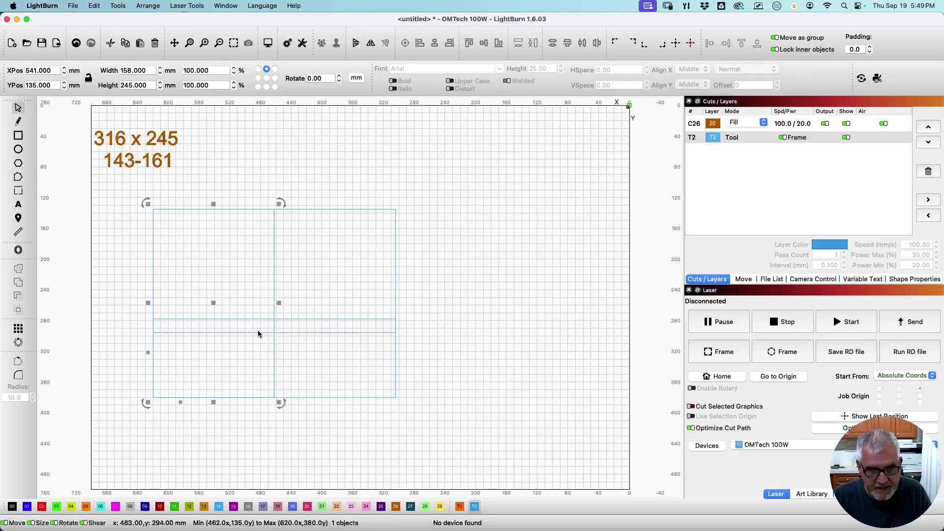
key("Right")
key("Right")
key("Right")
key("Right")
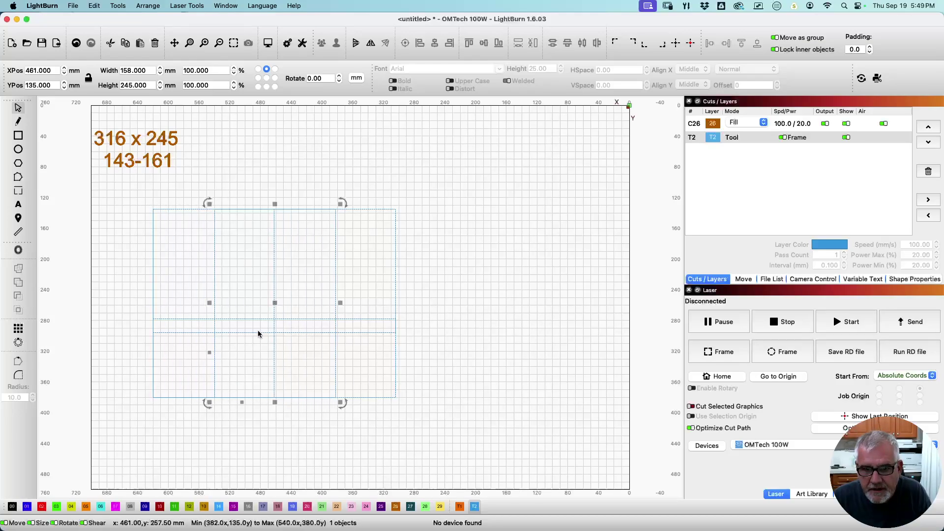
scroll(275, 304, "up", 3)
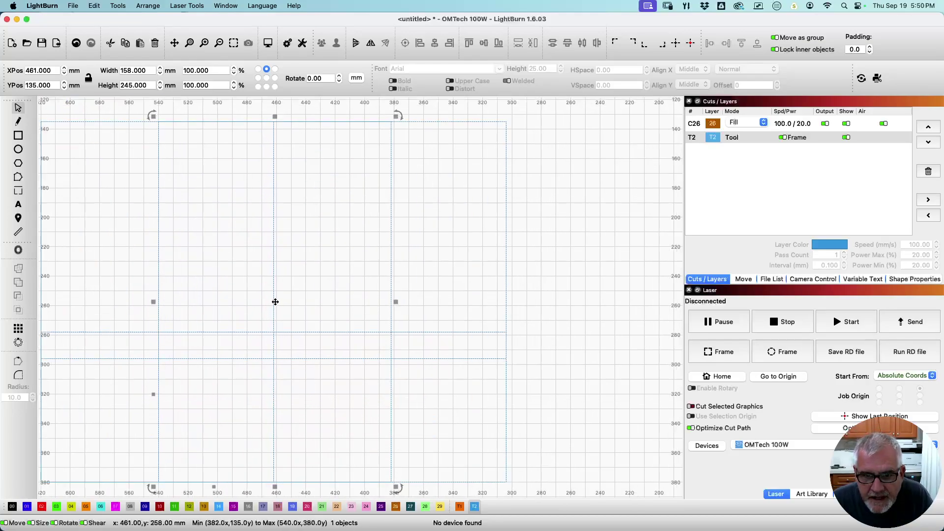
mouse_move(275, 302)
left_mouse_down()
mouse_move(266, 301)
mouse_move(274, 301)
left_mouse_up()
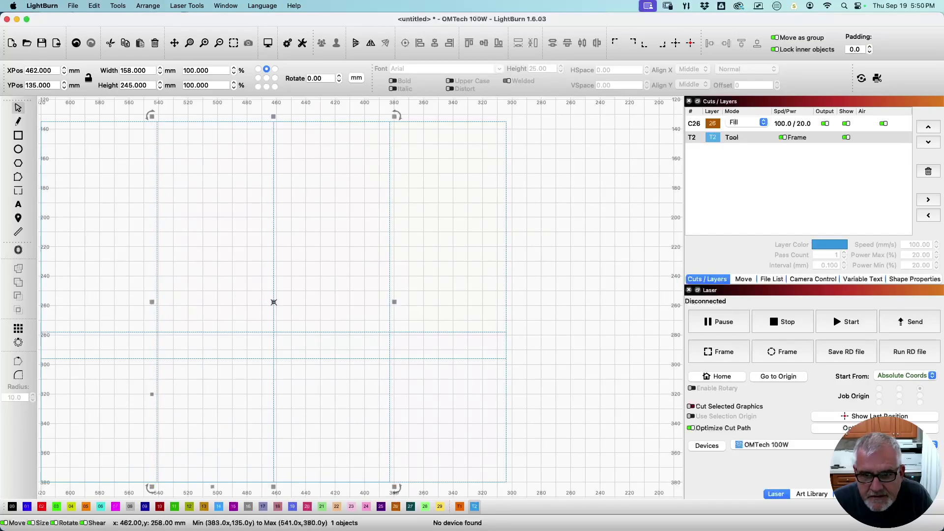
scroll(305, 302, "down", 5)
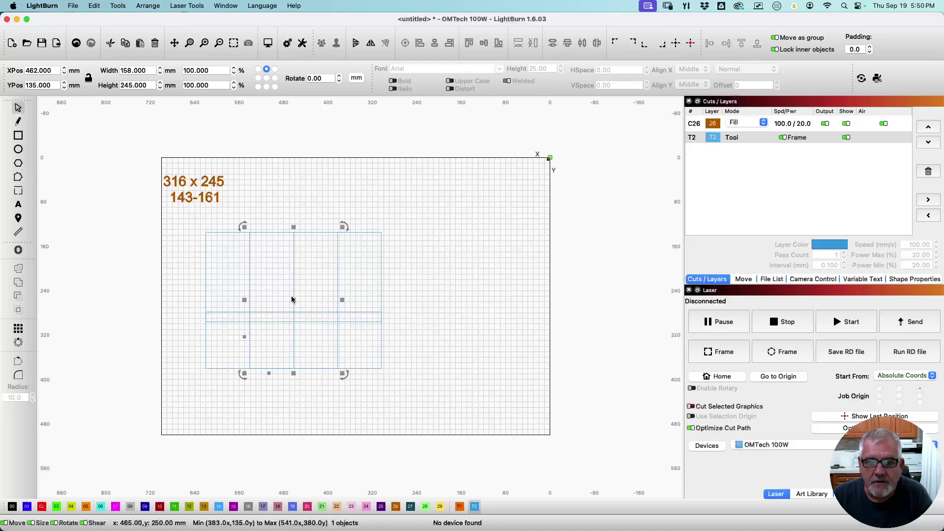
Step: Group the four template pieces into one object
left_click(191, 258)
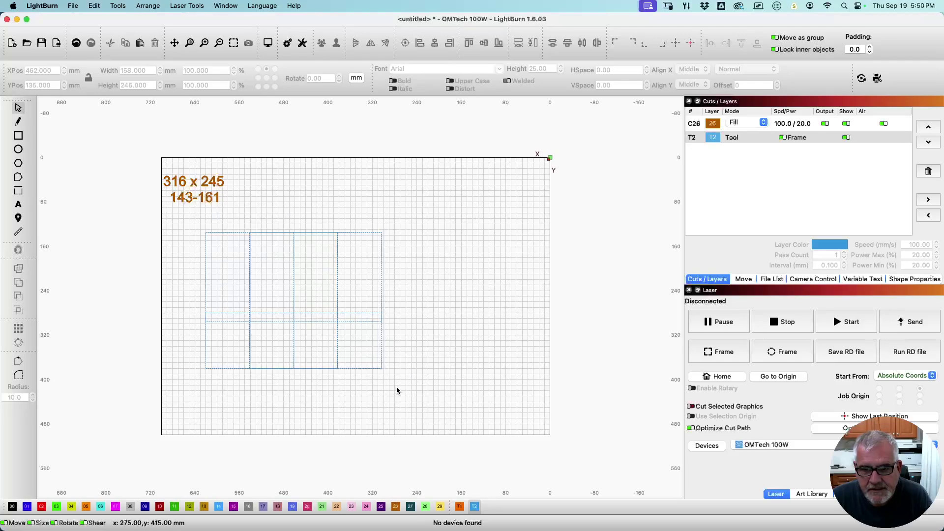
left_click_drag(397, 390, 196, 248)
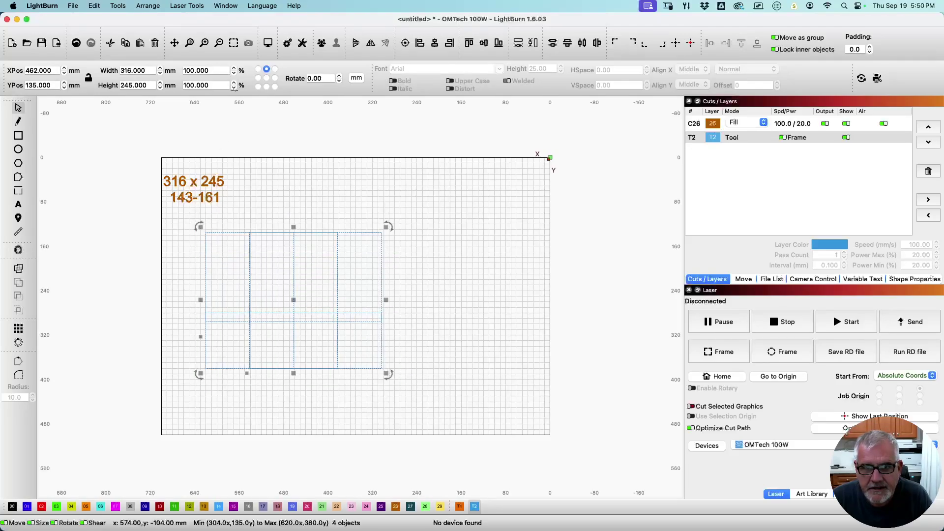
left_click(321, 43)
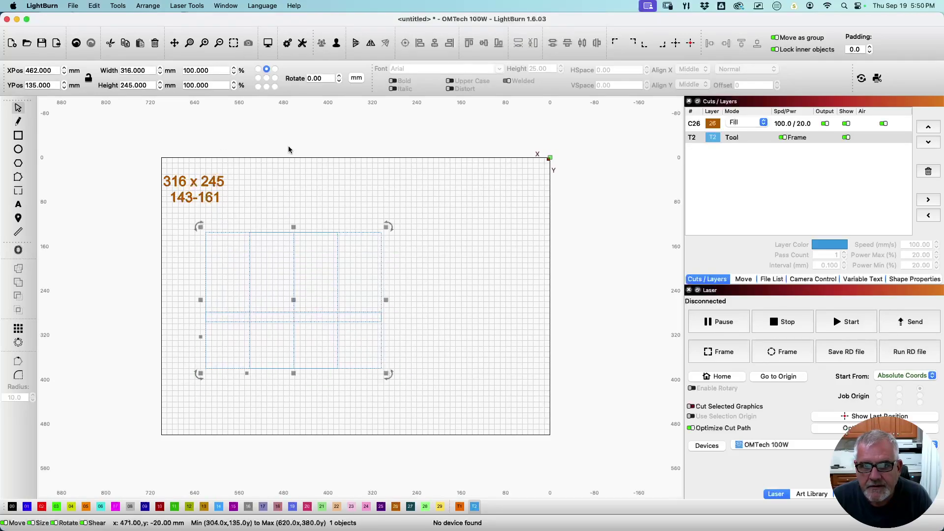
left_click(391, 207)
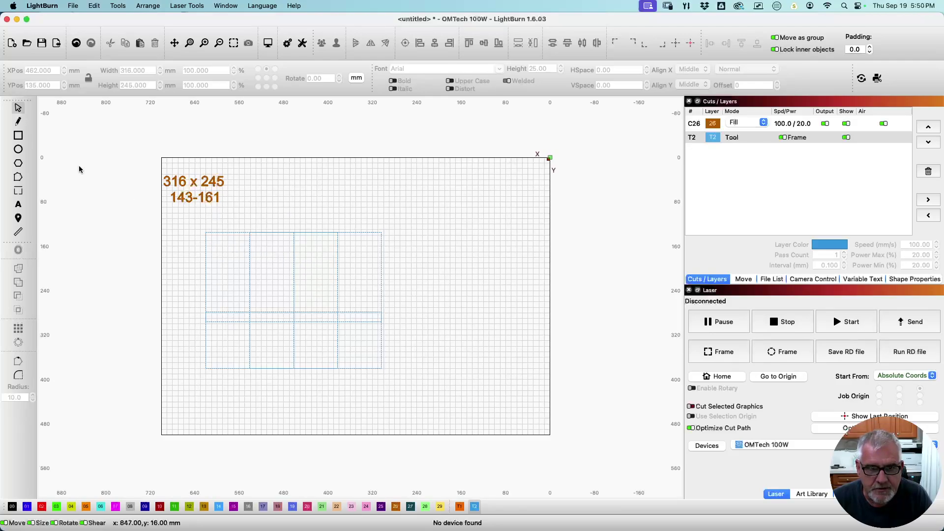
Step: Draw a full-height rectangle anchored middle-left and set its width to 316/3 (105.333 mm)
left_click(18, 138)
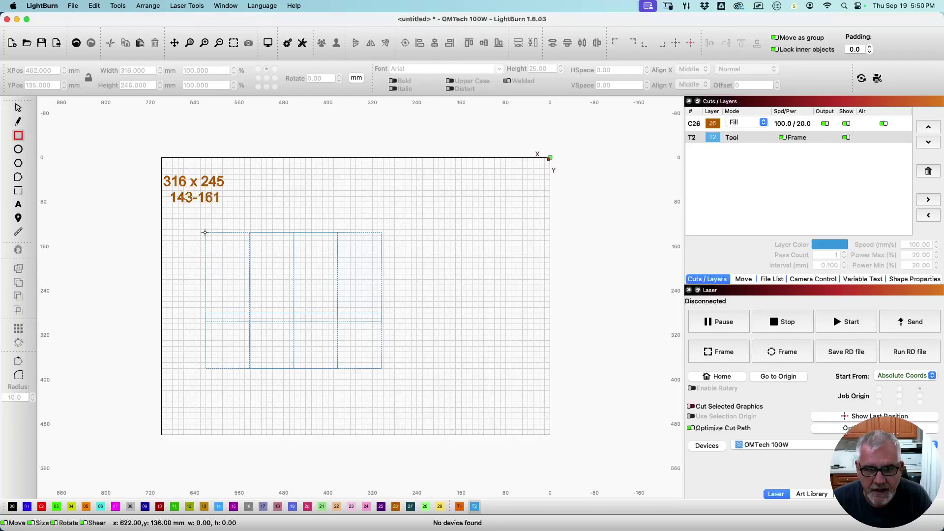
left_click_drag(205, 233, 279, 369)
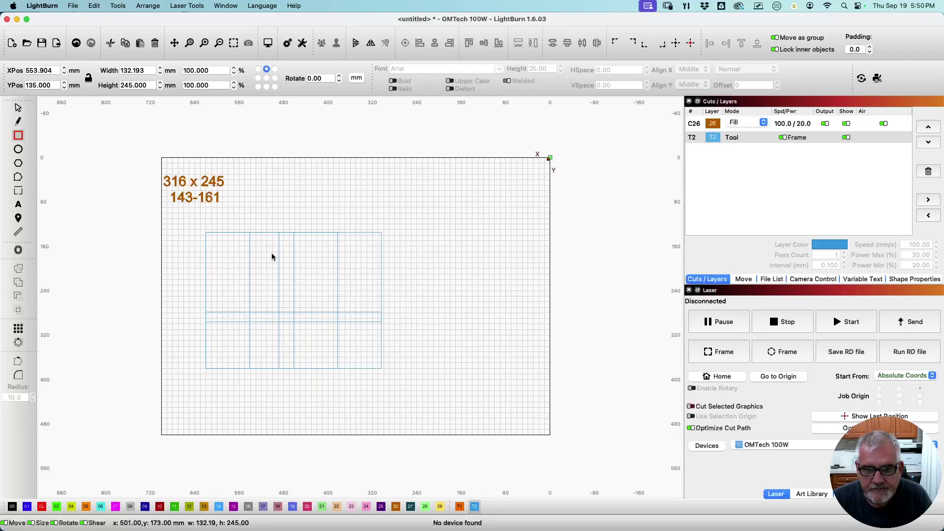
left_click(18, 108)
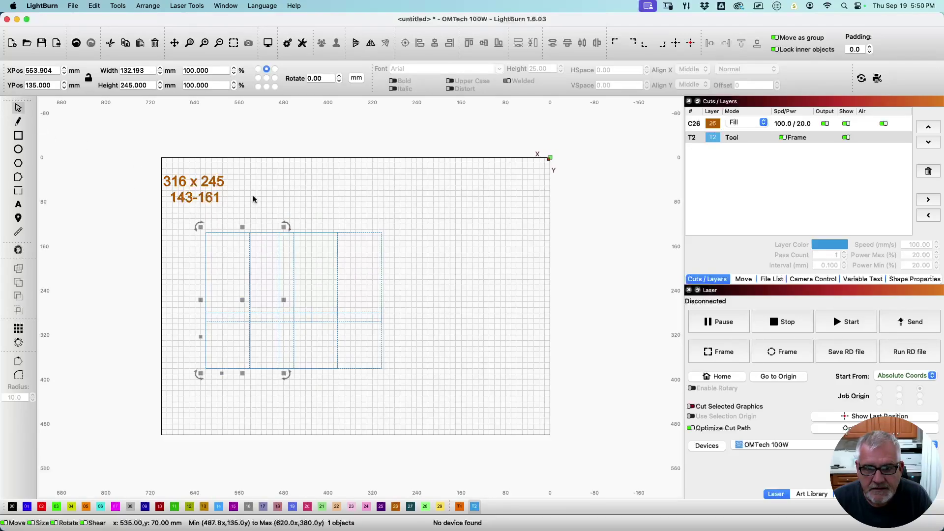
left_click(144, 70)
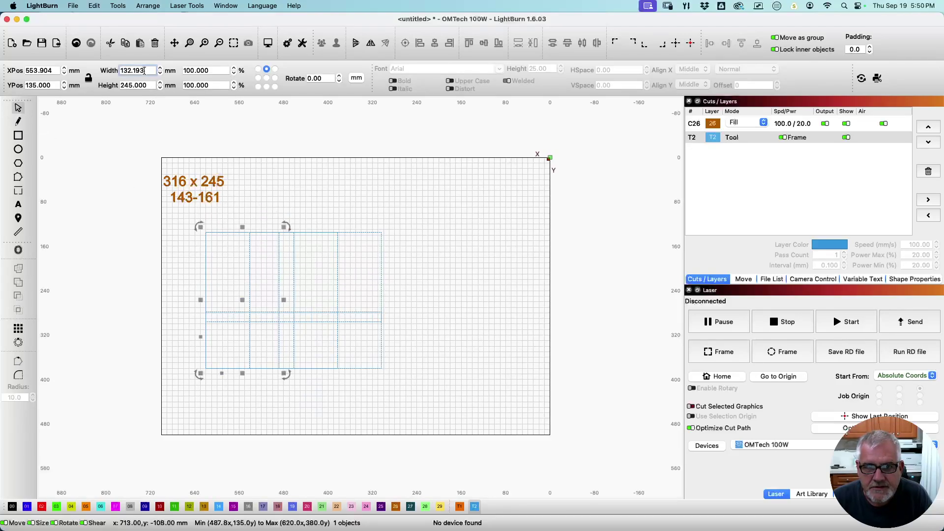
left_click_drag(144, 70, 73, 71)
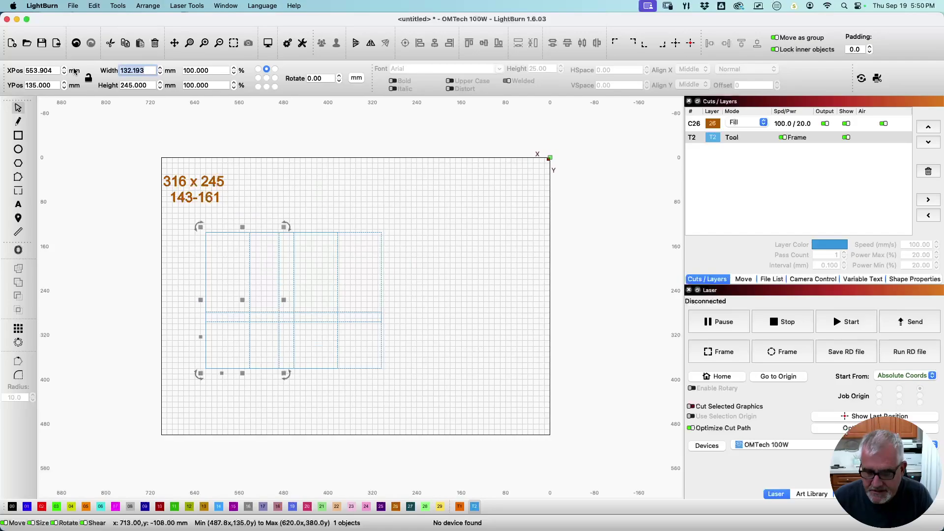
left_click(258, 78)
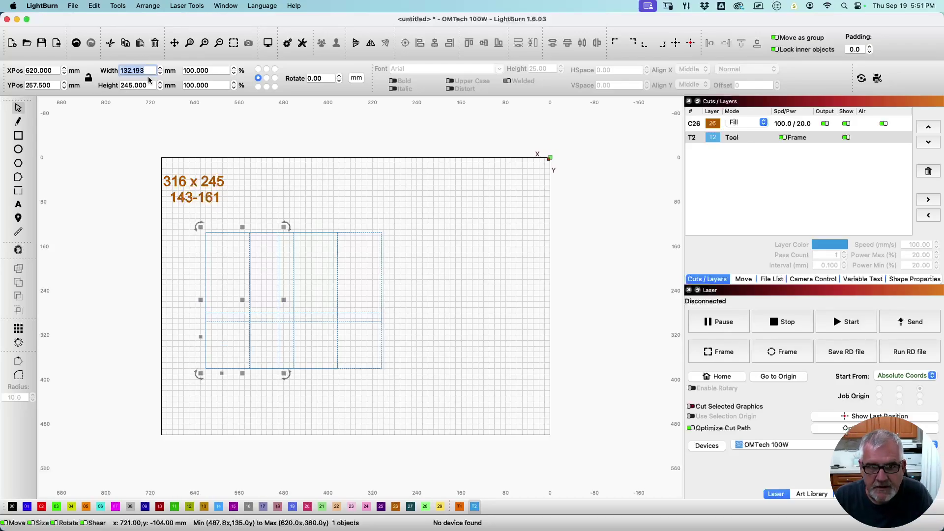
type("316")
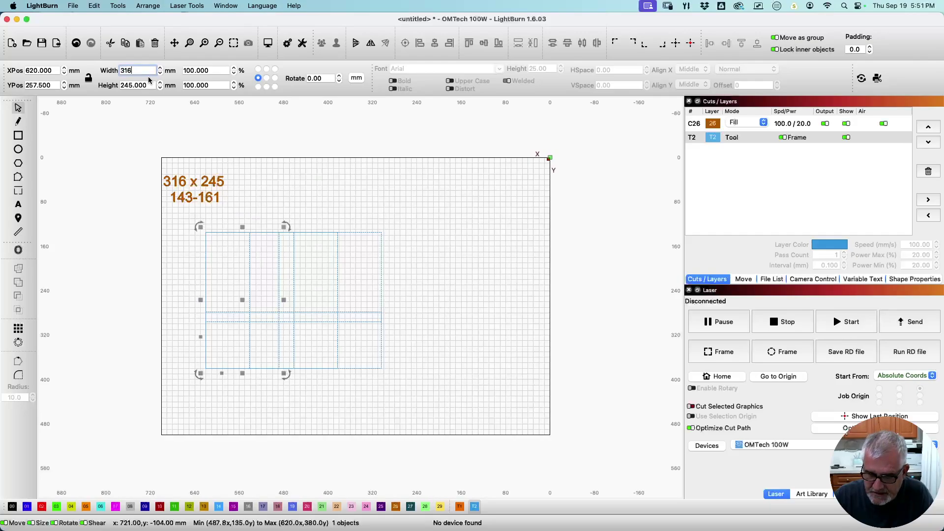
type("/3")
key("Return")
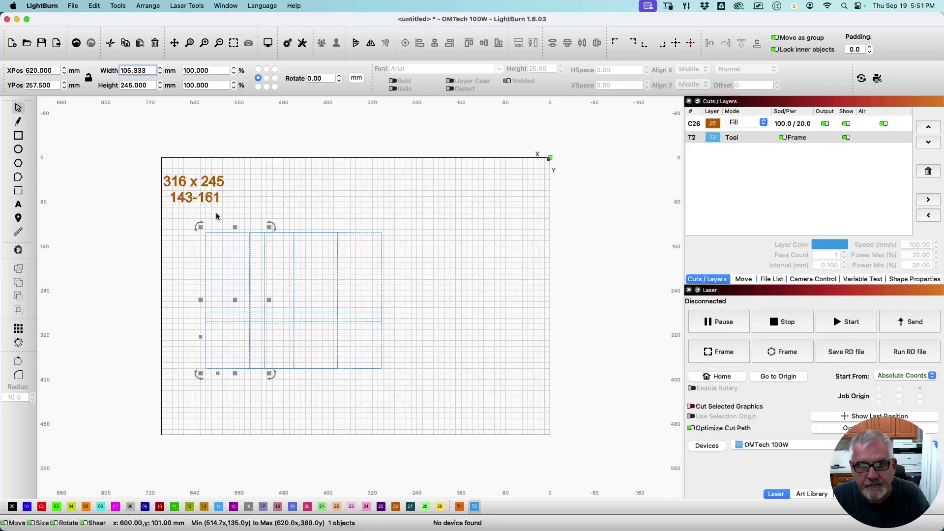
Step: Move the third-width rectangle -105.33 mm in X to X 514.670, undoing an accidental Y shift
left_click(53, 85)
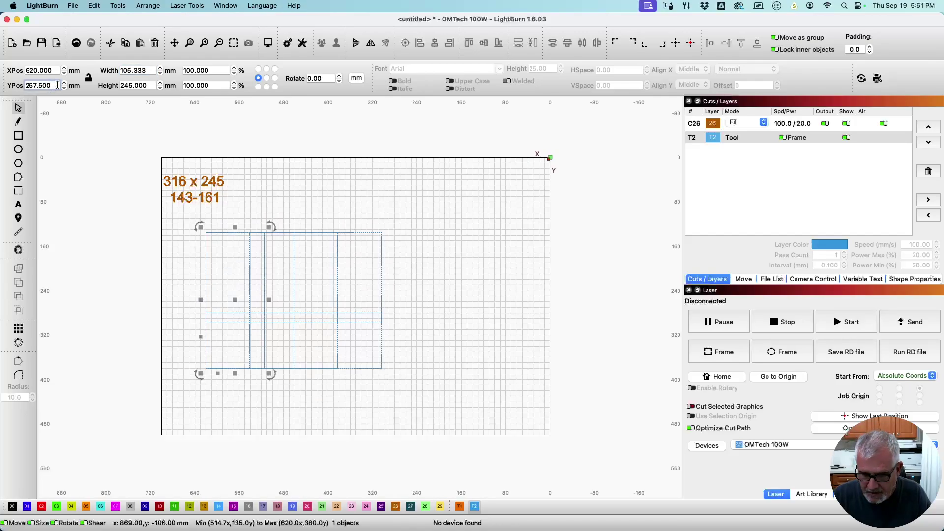
type("+105.33")
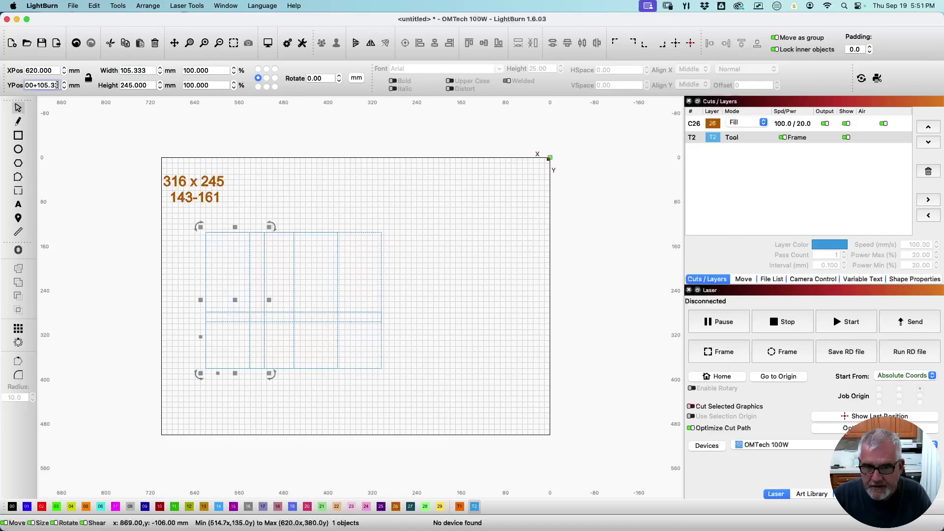
key("Return")
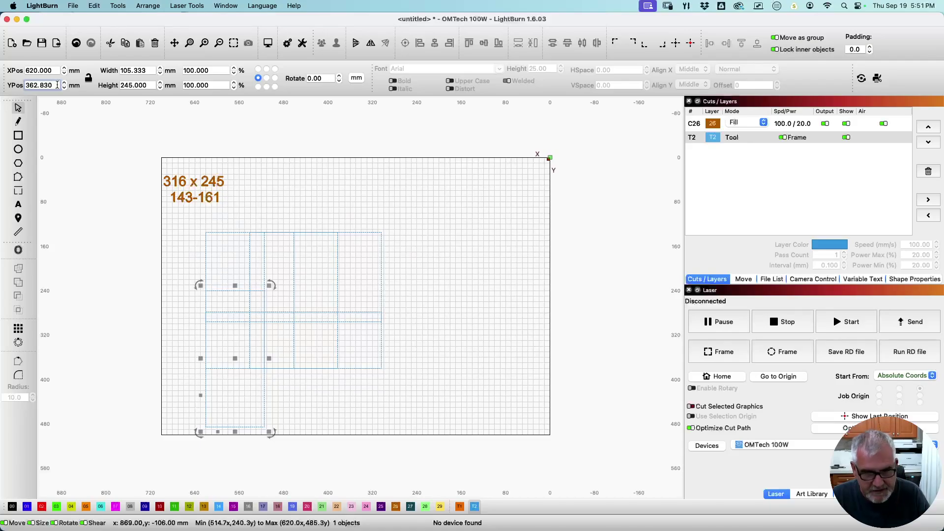
key("super+z")
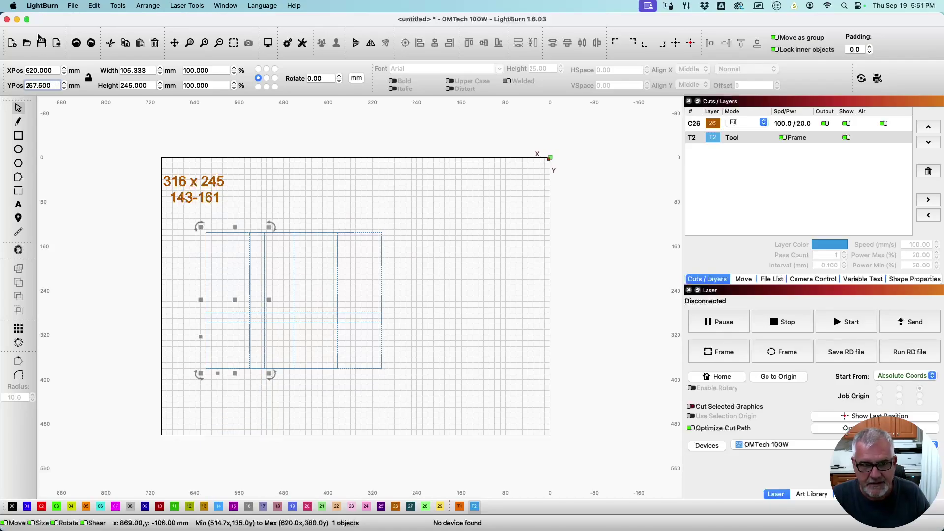
left_click(53, 70)
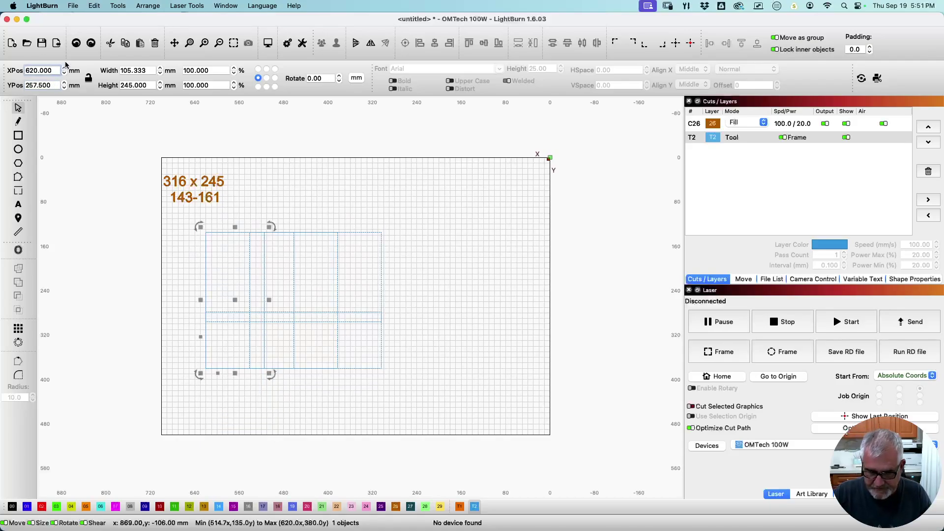
type("-105.33")
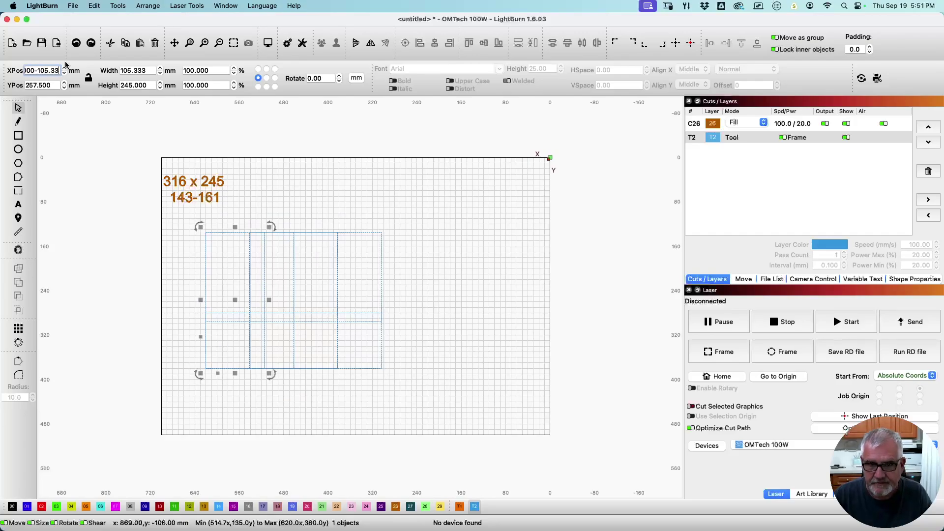
key("Return")
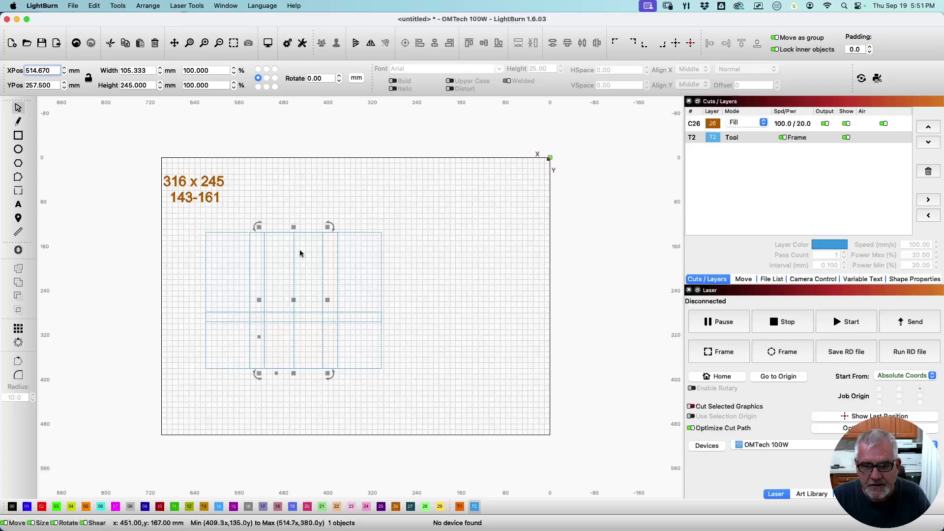
scroll(301, 258, "up", 5)
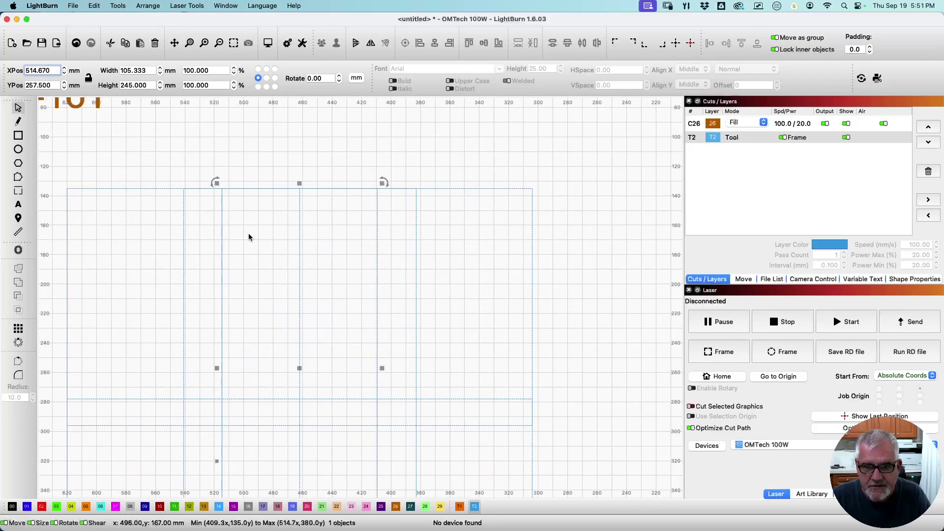
left_click(249, 237)
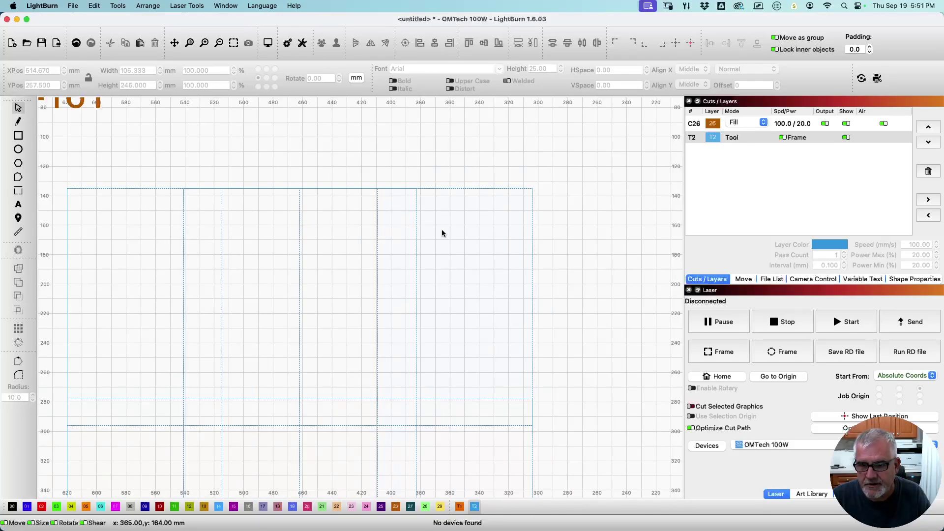
left_click(377, 367)
left_click(460, 507)
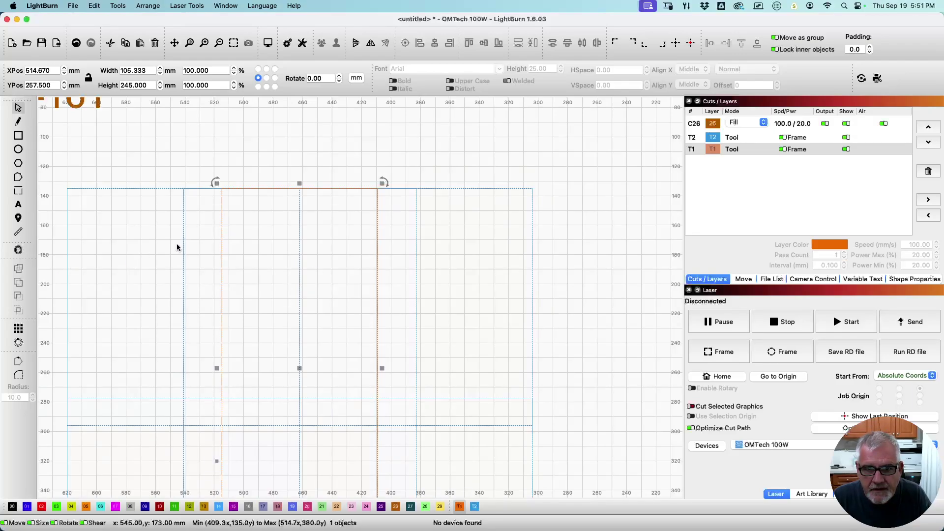
scroll(213, 255, "up", 3)
left_click_drag(246, 270, 198, 254)
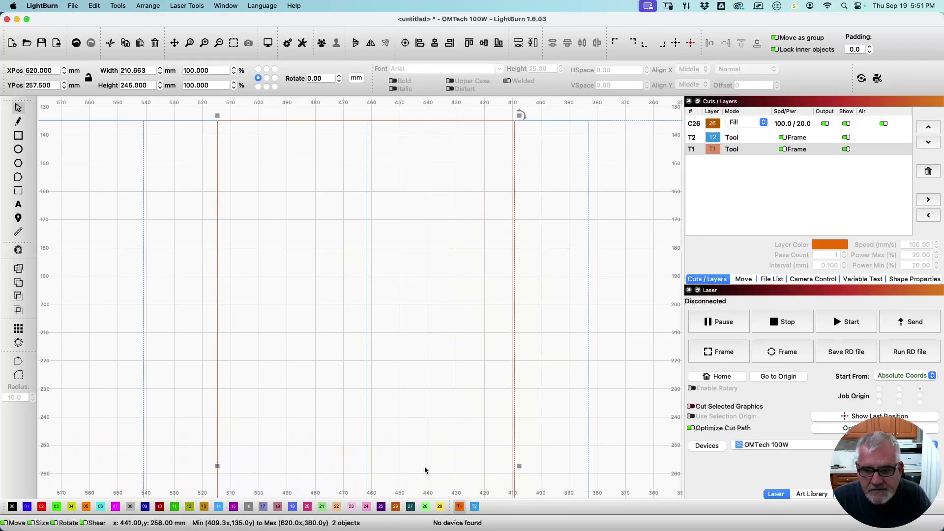
scroll(299, 389, "down", 3)
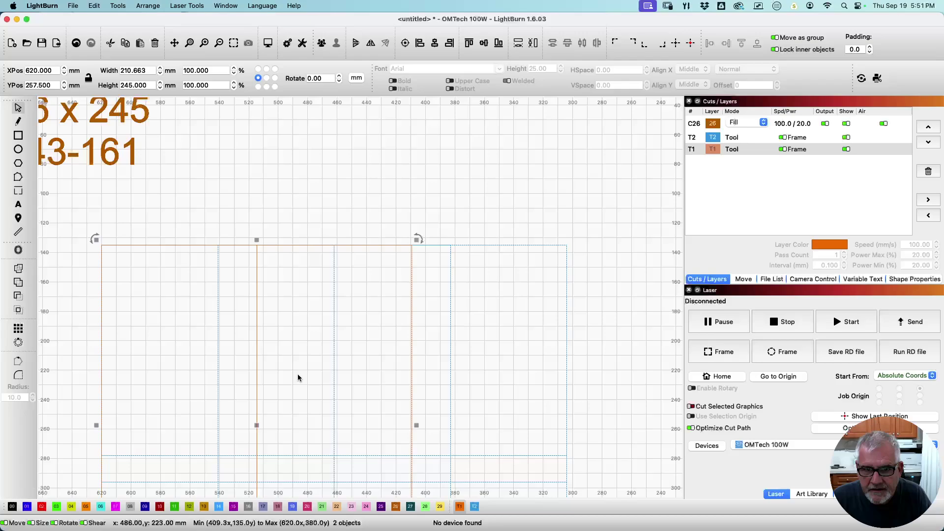
scroll(297, 373, "down", 2)
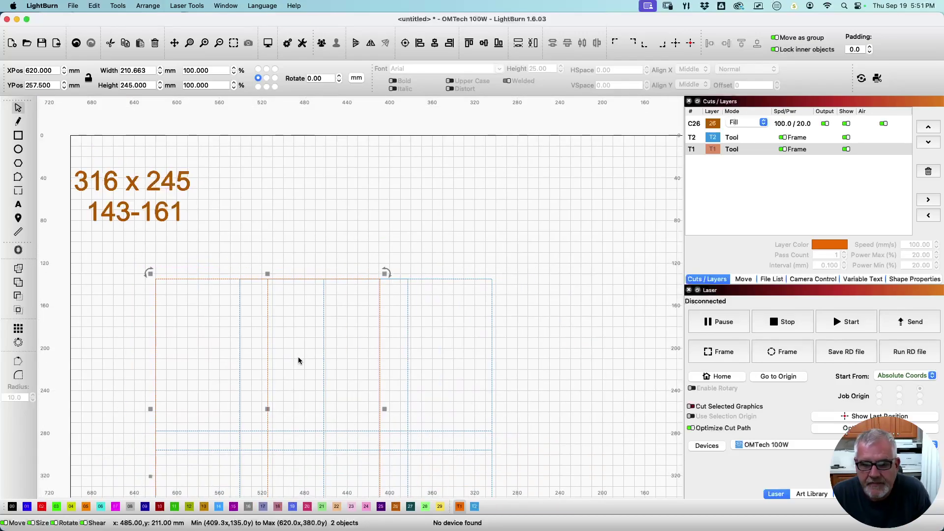
left_click_drag(288, 353, 302, 240)
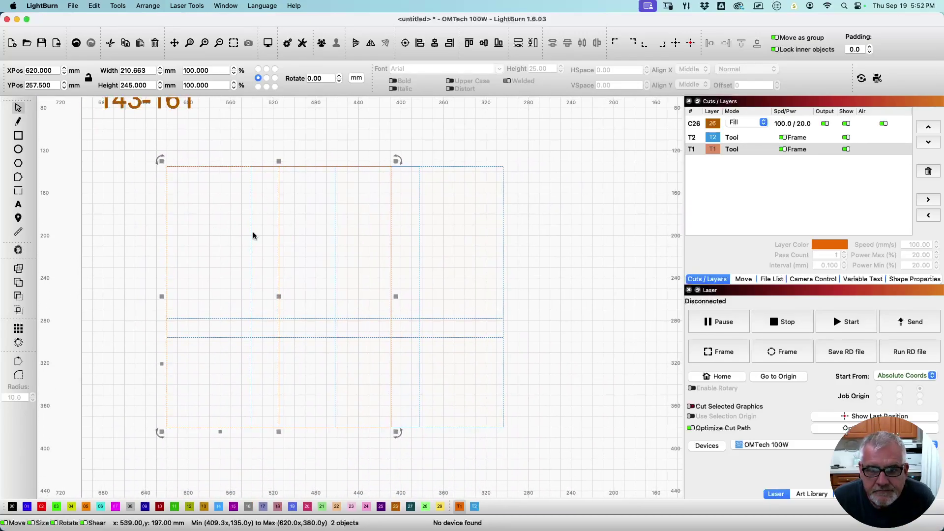
Step: Convert the selected orange rectangles to paths
right_click(280, 236)
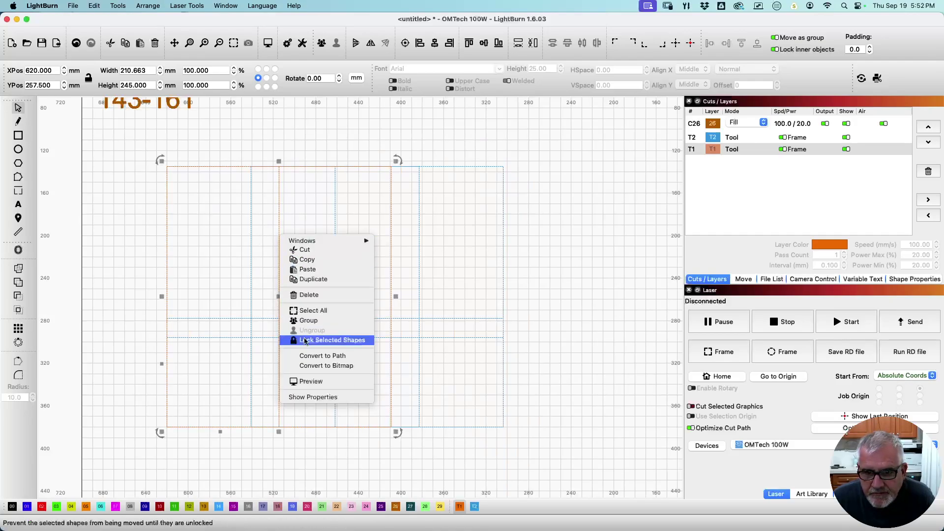
left_click(305, 356)
left_click(302, 265)
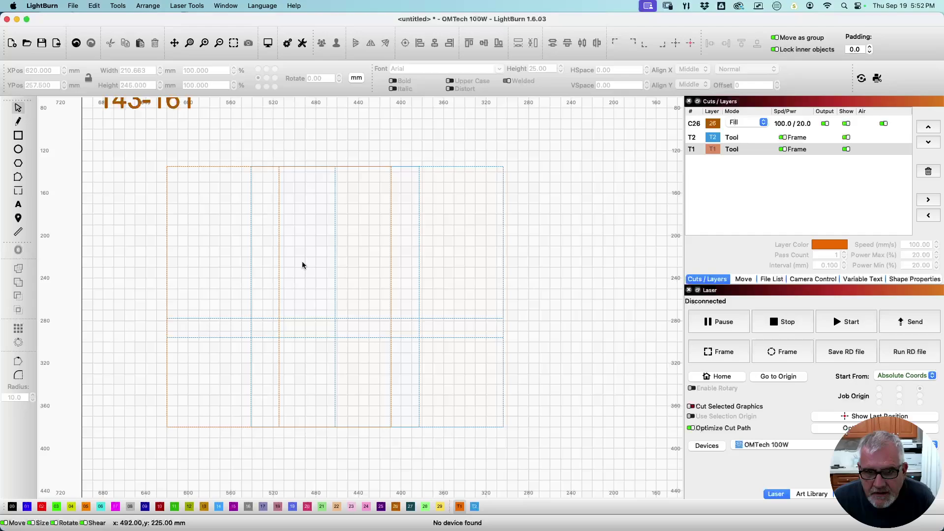
Step: Delete each orange shape's extra segments in Edit Nodes, leaving two vertical 245 mm lines
left_click(279, 244)
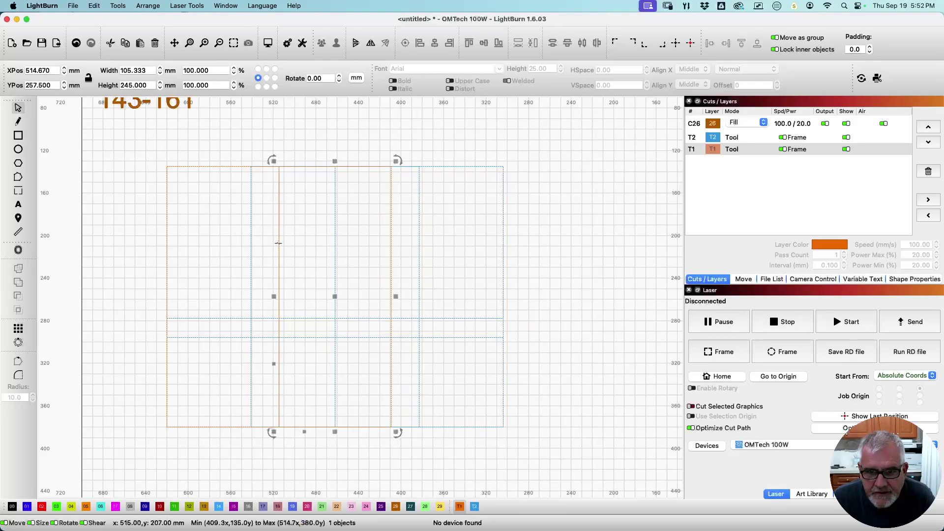
left_click(18, 177)
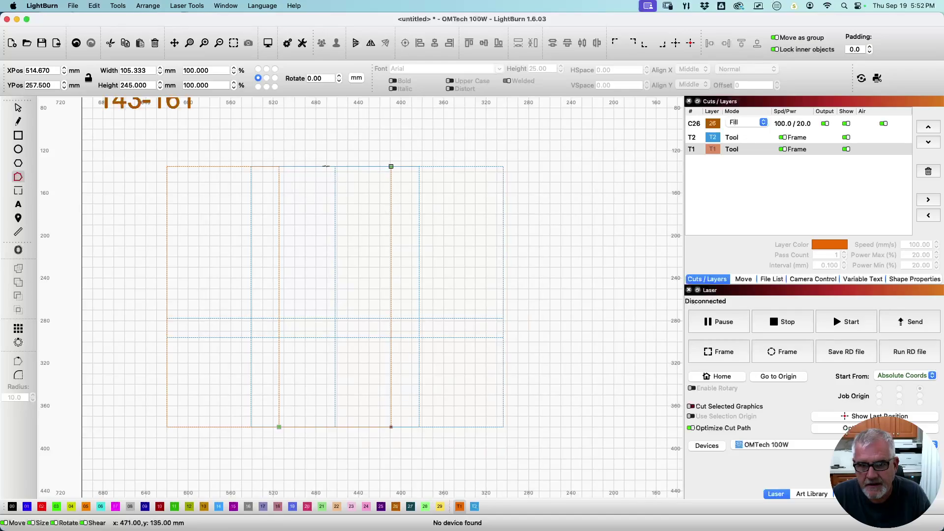
key("d")
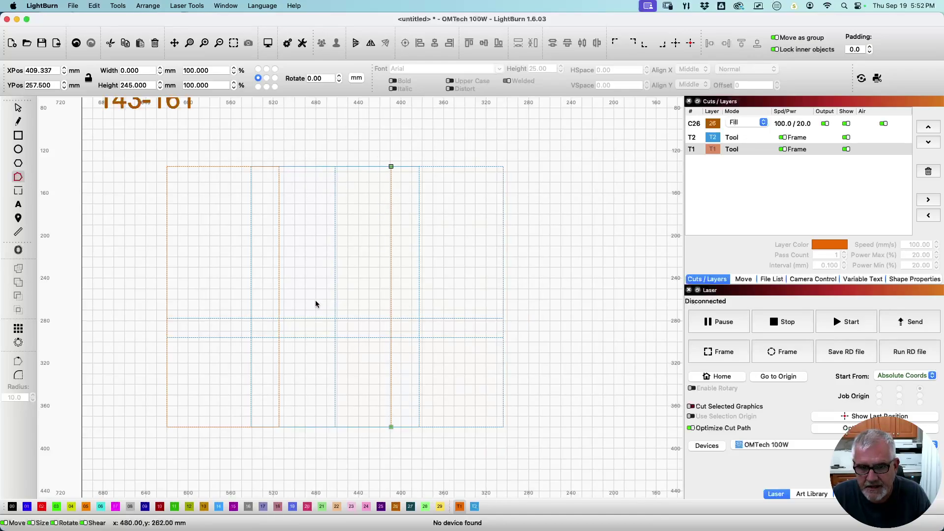
left_click(279, 276)
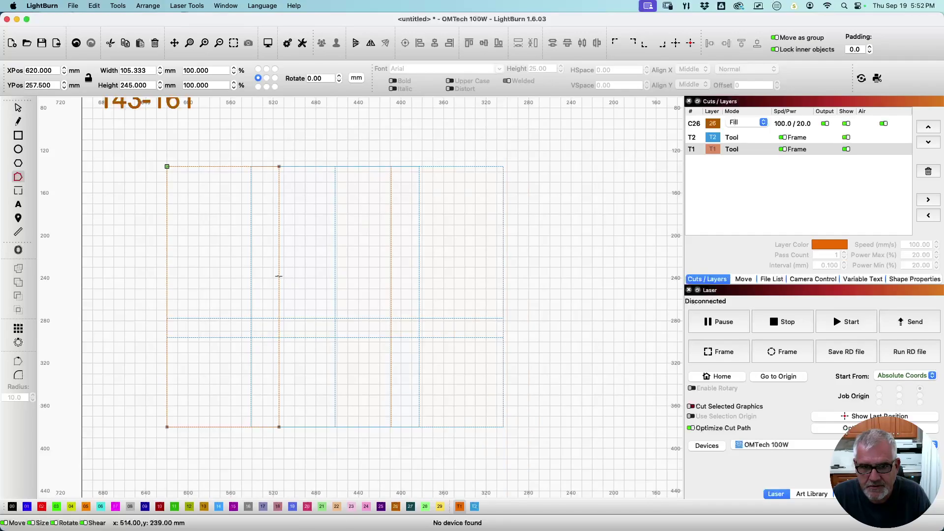
left_click(250, 211)
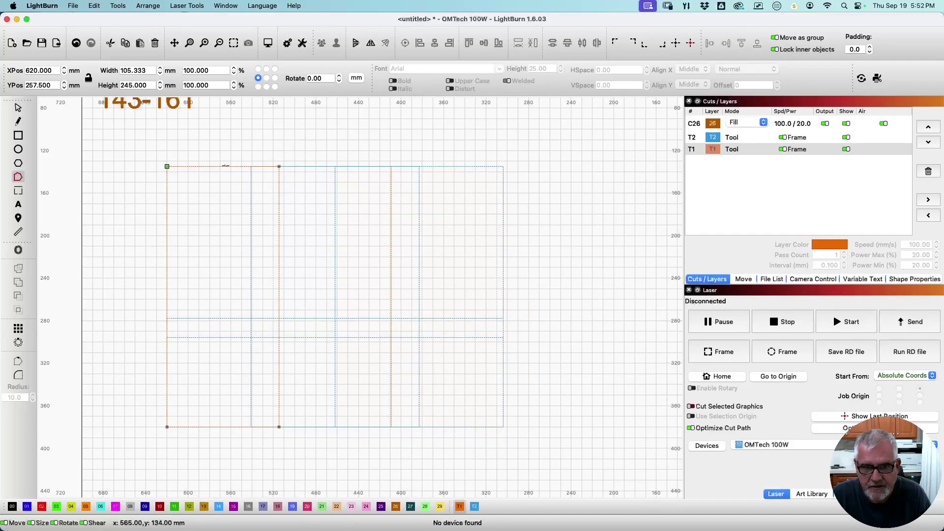
left_click(166, 250)
key("d")
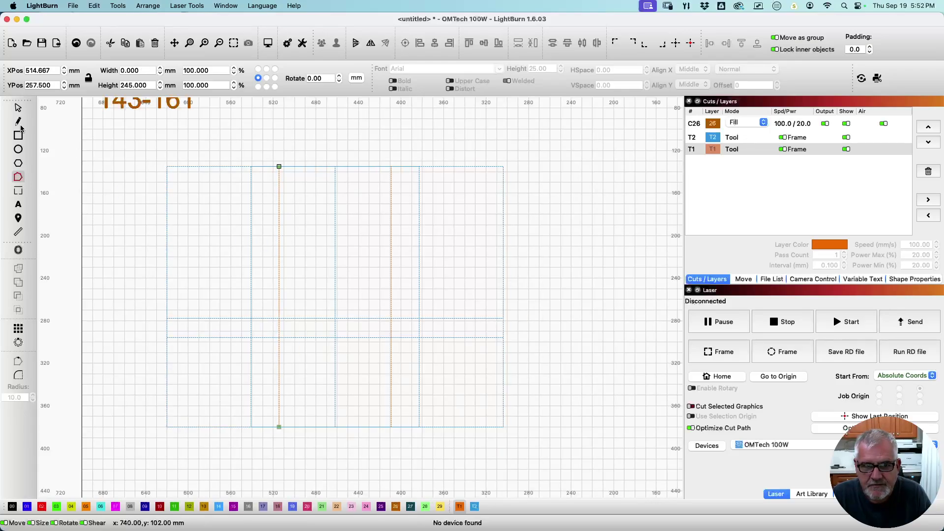
left_click(17, 109)
left_click(292, 239)
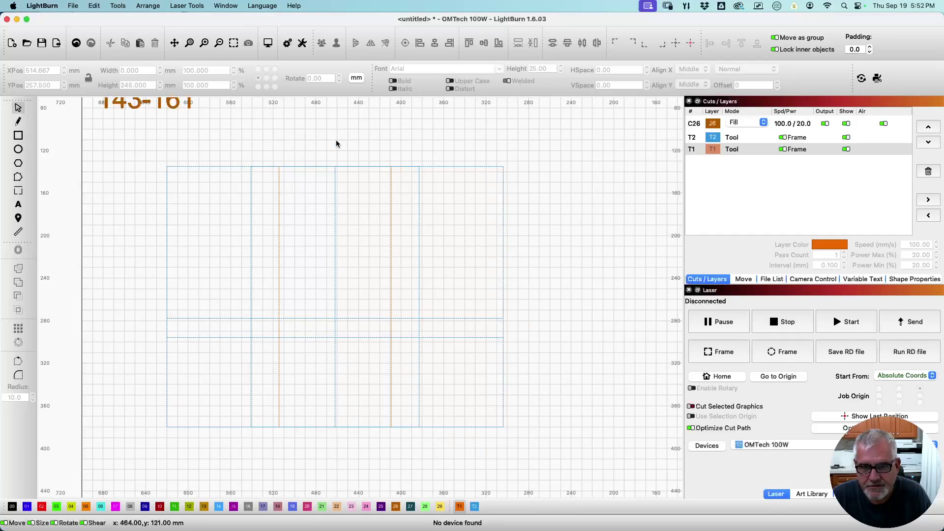
Step: Select two blue rectangles and convert them to paths
left_click(317, 168)
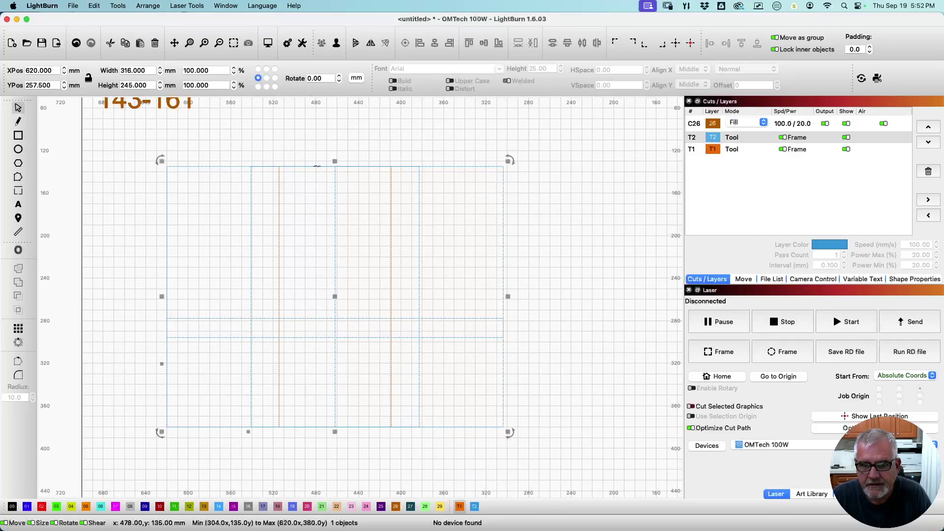
left_click(295, 221)
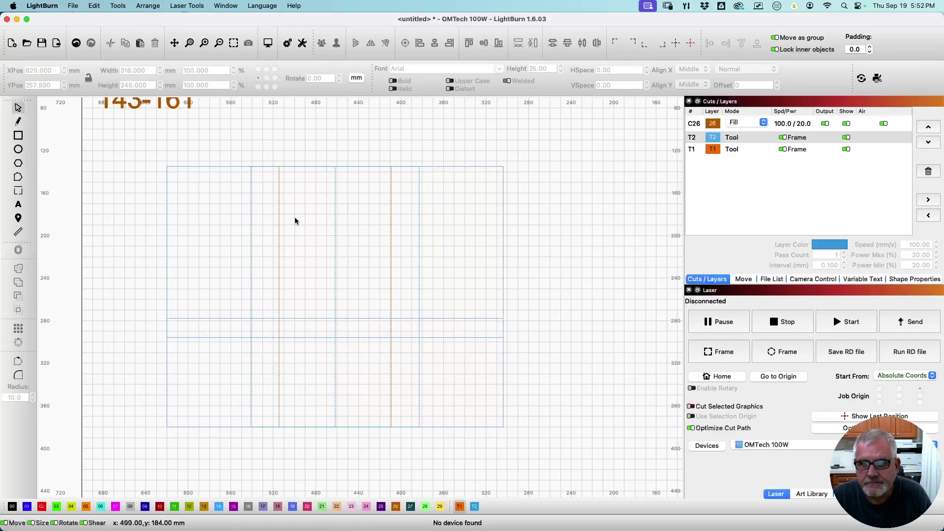
left_click(251, 215)
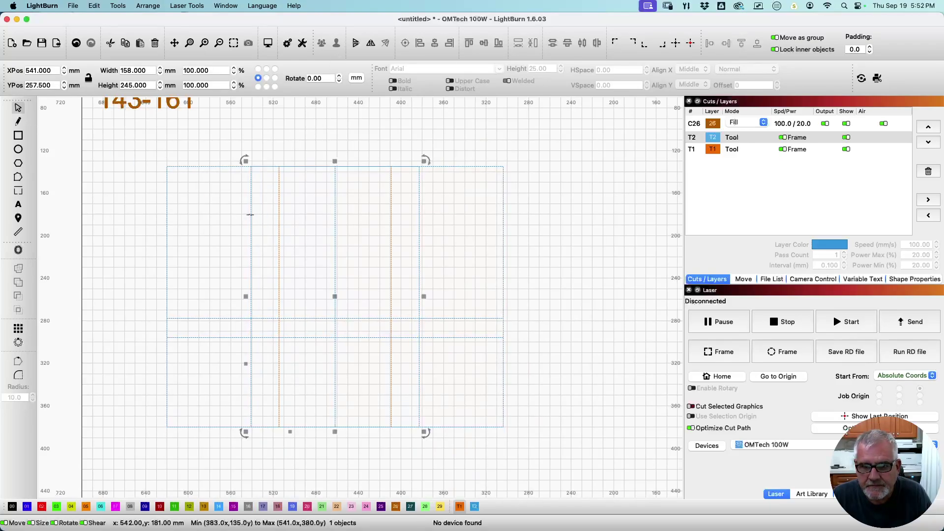
left_click(335, 226, "shift")
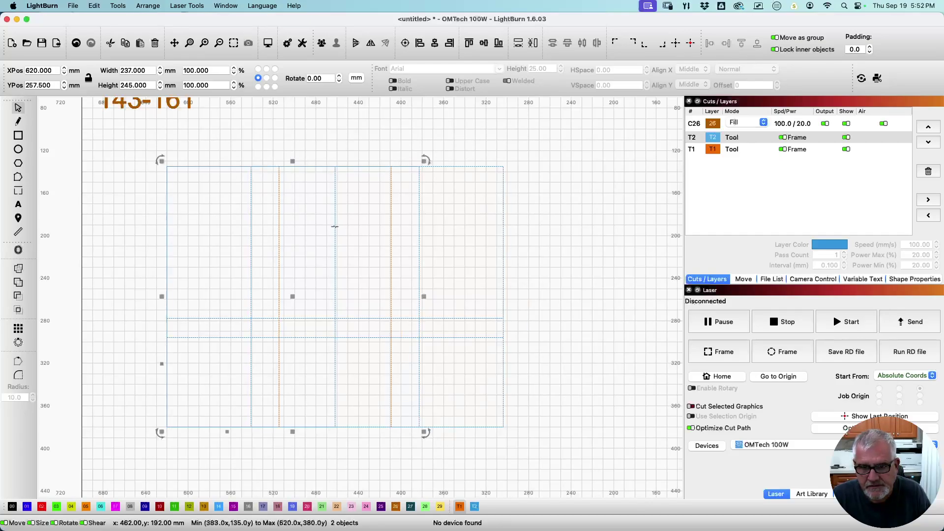
right_click(335, 227)
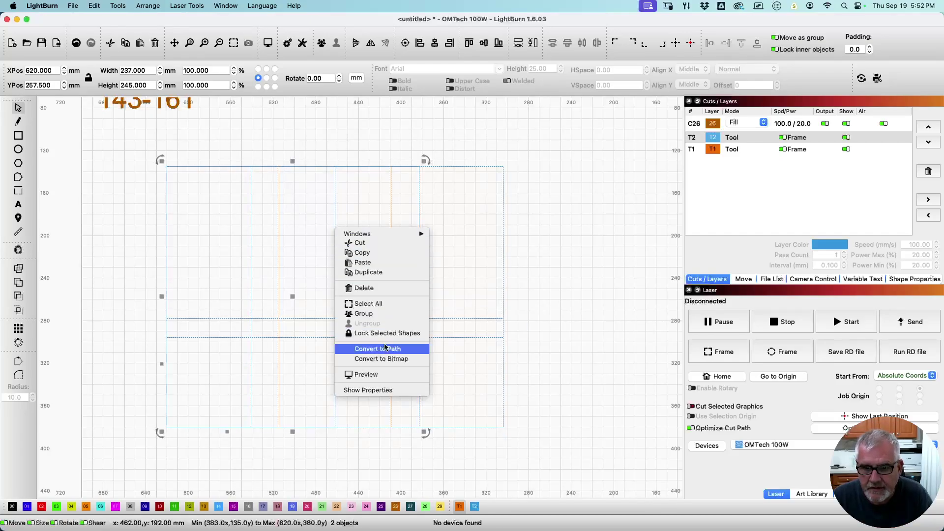
left_click(362, 348)
left_click(195, 236)
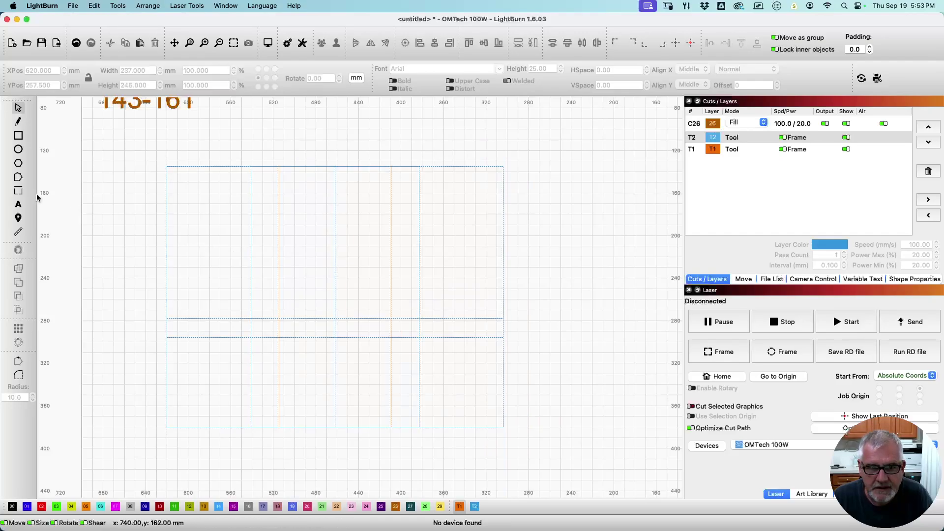
Step: Delete the blue shape's bottom segment, leaving a 245 mm centre line at X 462 mm
left_click(21, 180)
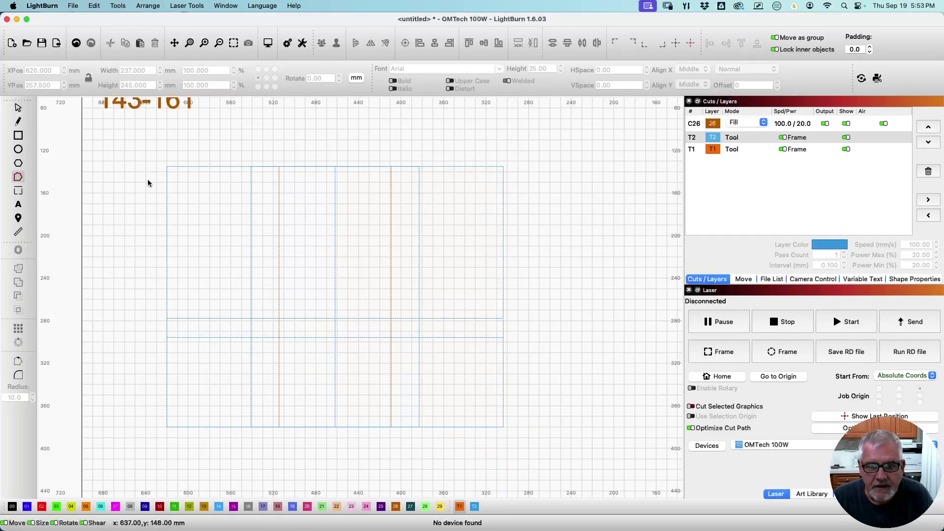
left_click(250, 222)
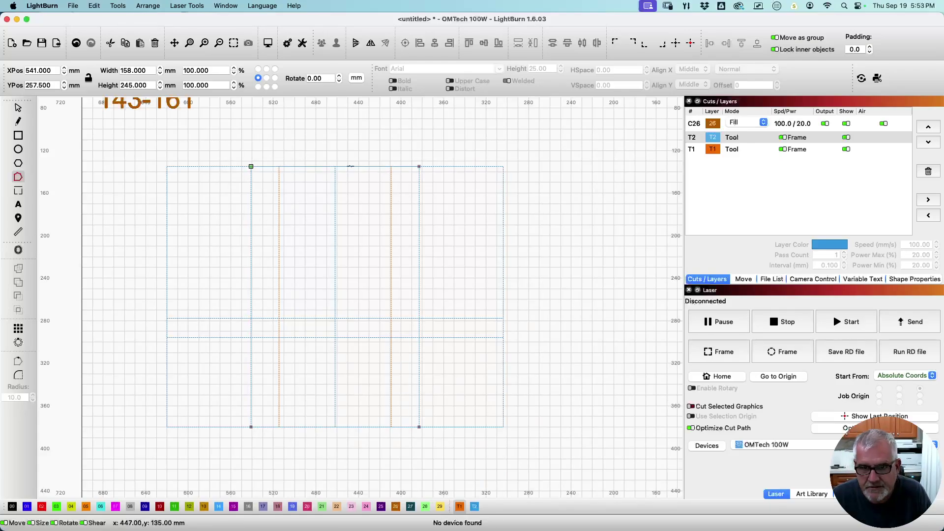
left_click(344, 427)
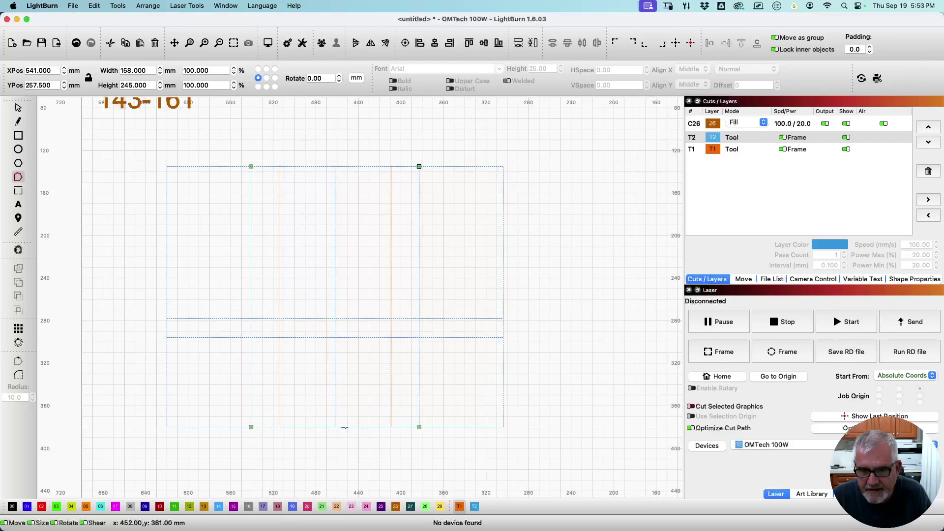
left_click(335, 296)
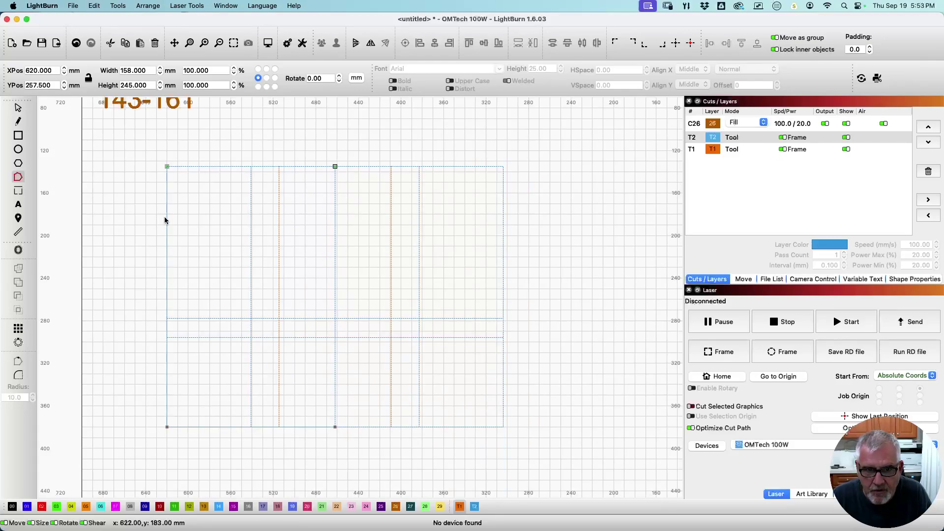
key("d")
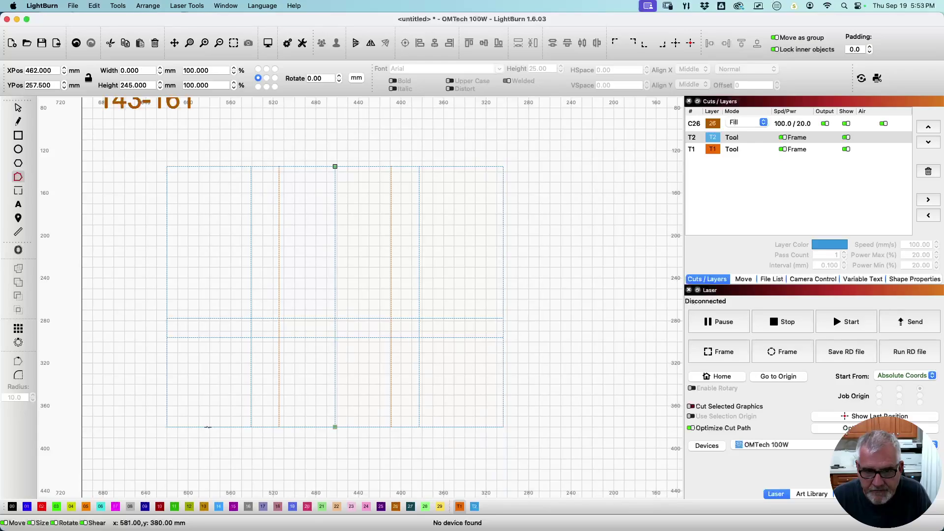
left_click(18, 108)
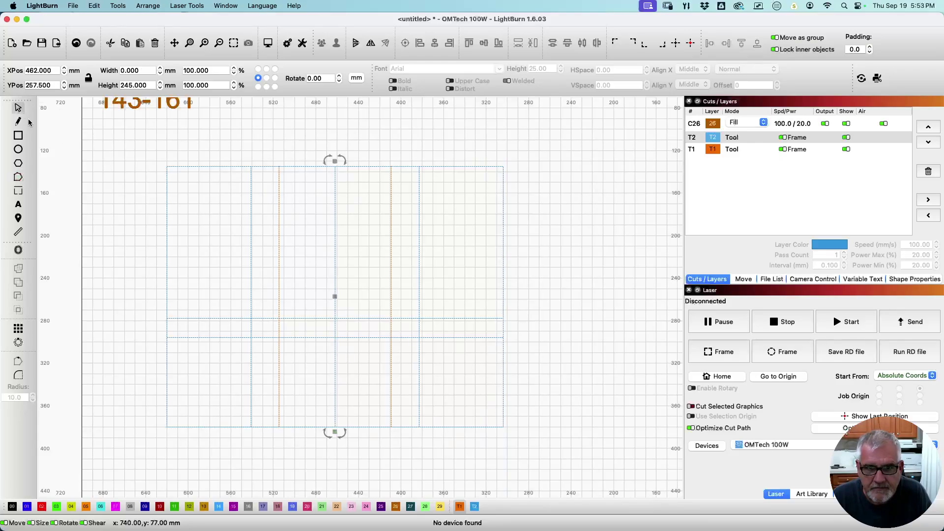
left_click(306, 222)
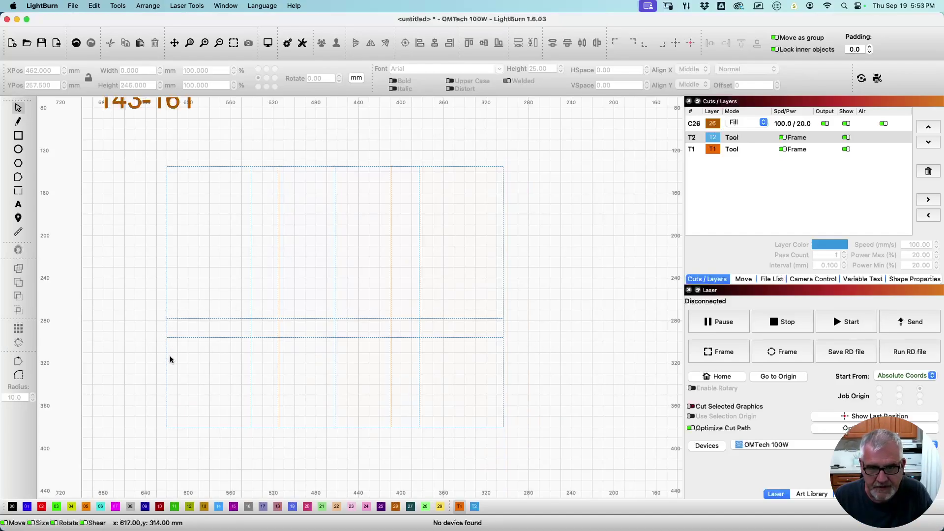
Step: Draw a horizontal orange line across the template's full width and pan to the 316 x 245 note
left_click(18, 122)
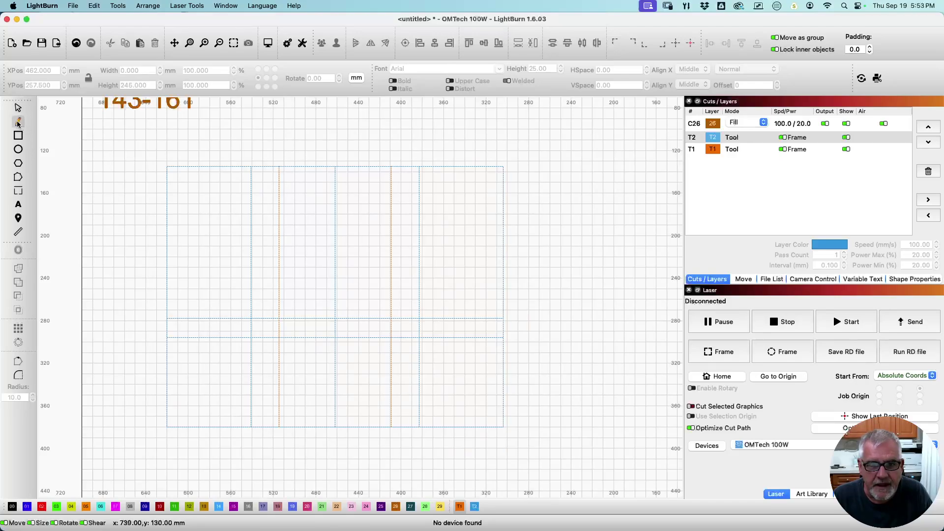
left_click(168, 245)
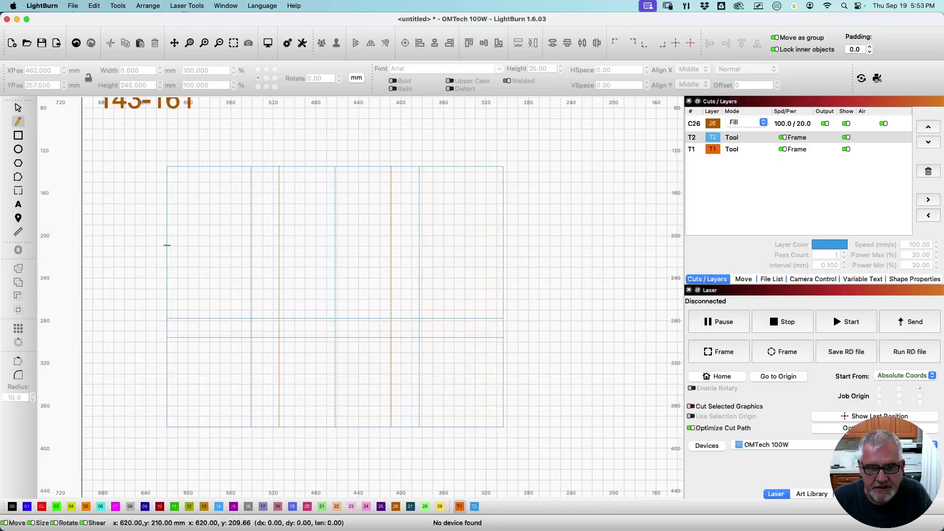
double_click(503, 245)
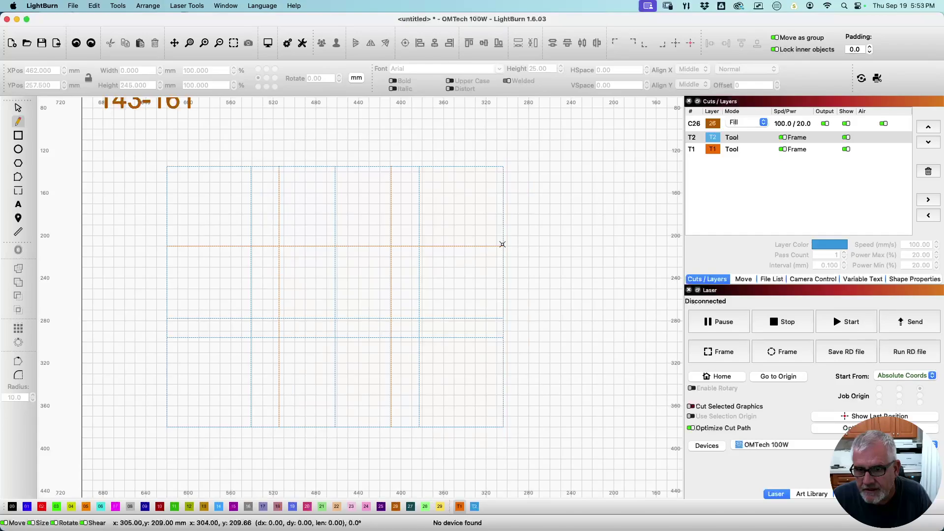
left_click(17, 109)
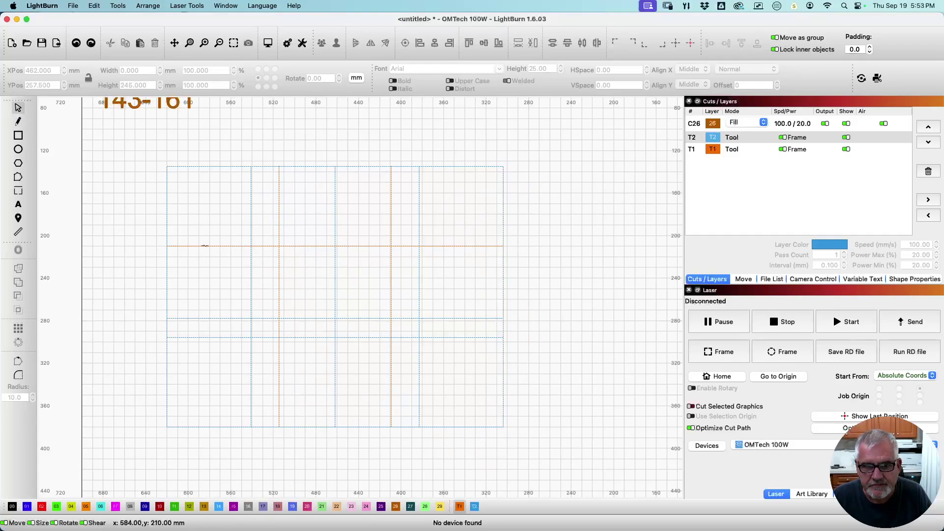
left_click_drag(181, 200, 193, 246)
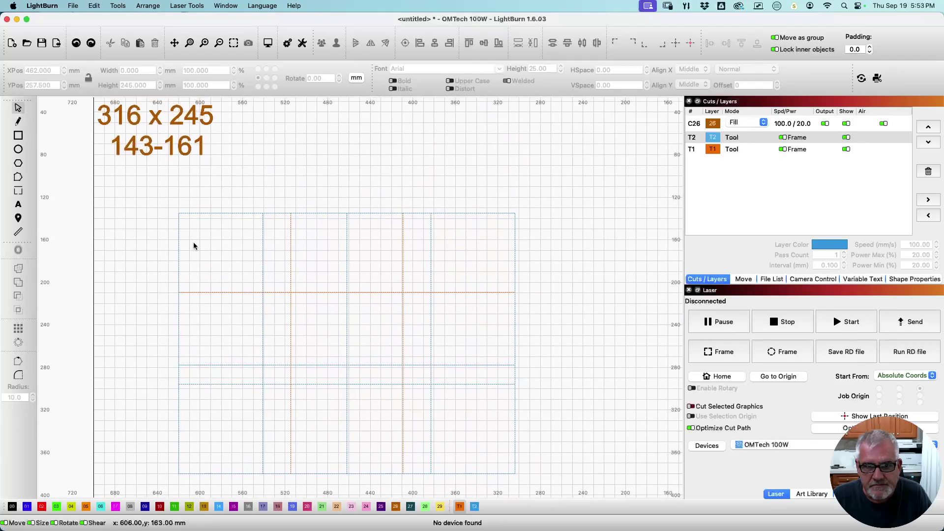
Step: Move the orange horizontal guide line to Y 206.5 mm (135 + 143/2) using a top-middle reference
left_click(192, 214)
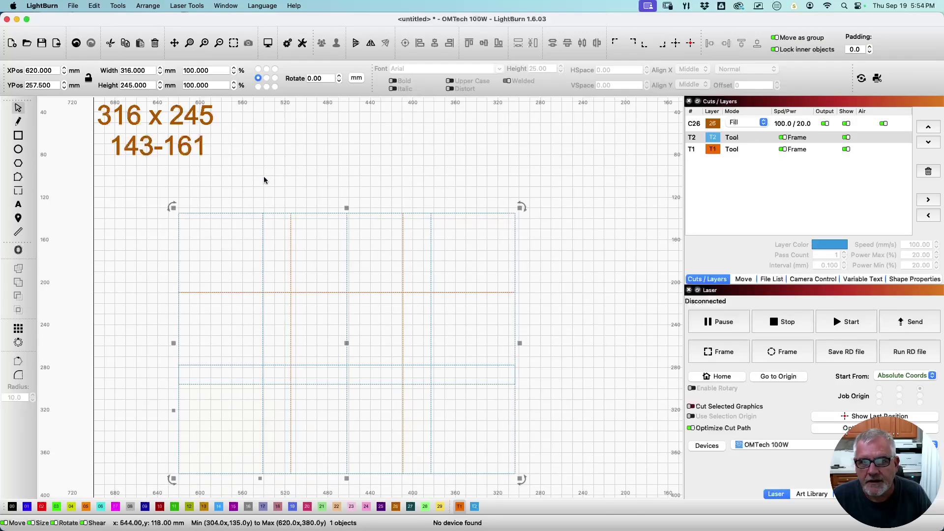
left_click(266, 69)
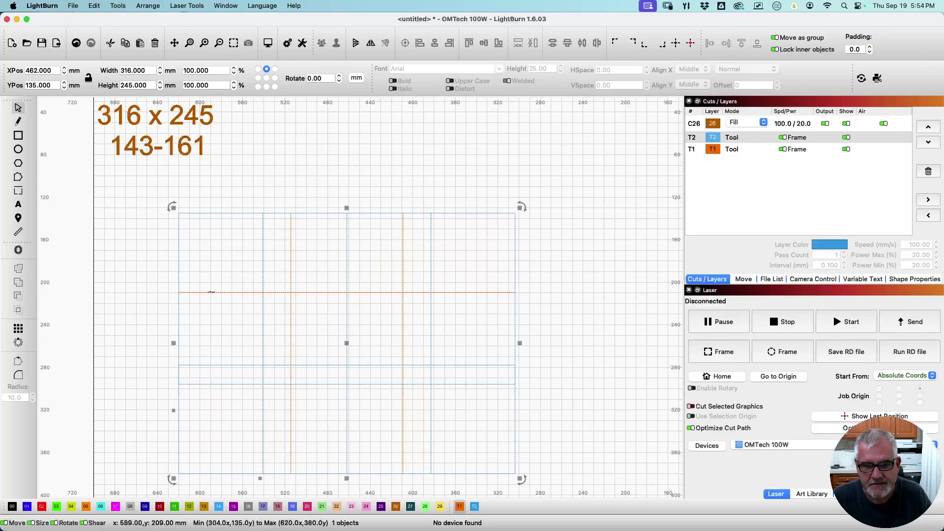
left_click(212, 292)
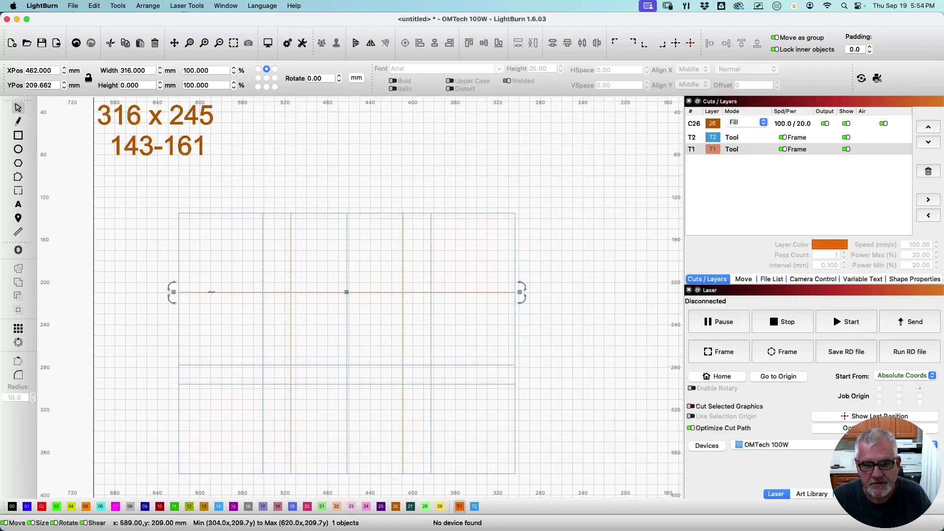
left_click(54, 86)
type("135+143/2")
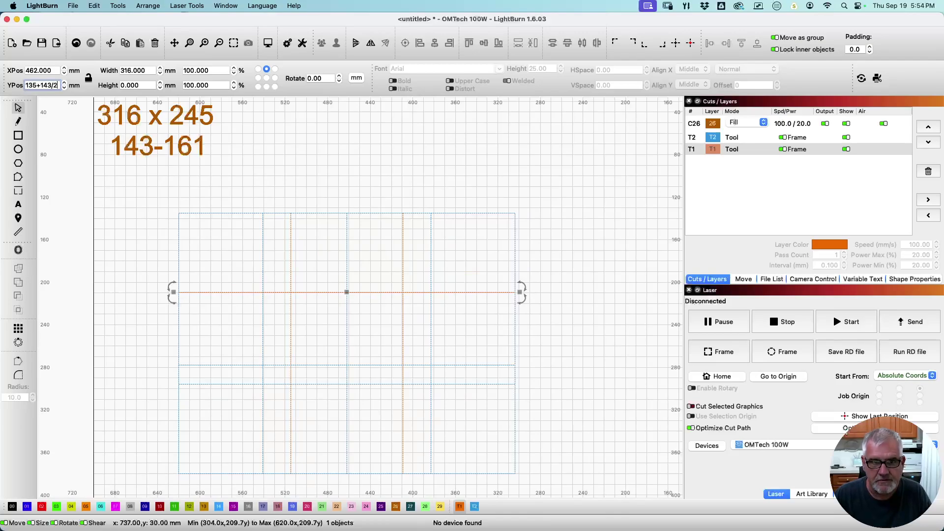
key("Return")
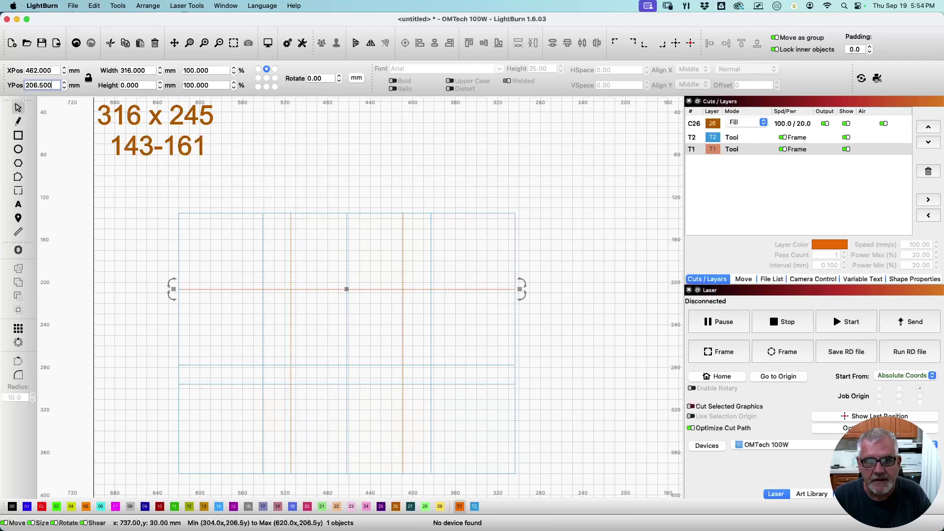
left_click(157, 274)
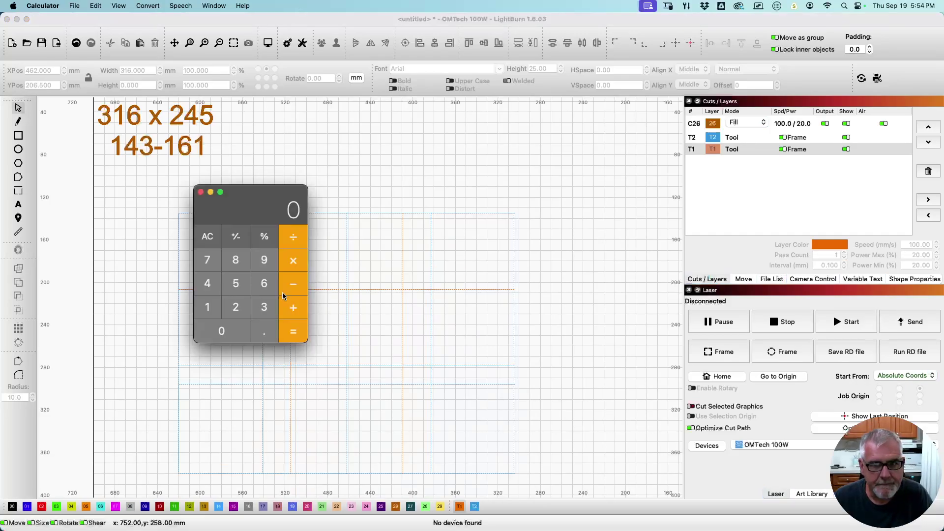
Step: Compute 143/2 + 135 in Calculator to confirm 206.5, then close it
type("143/2")
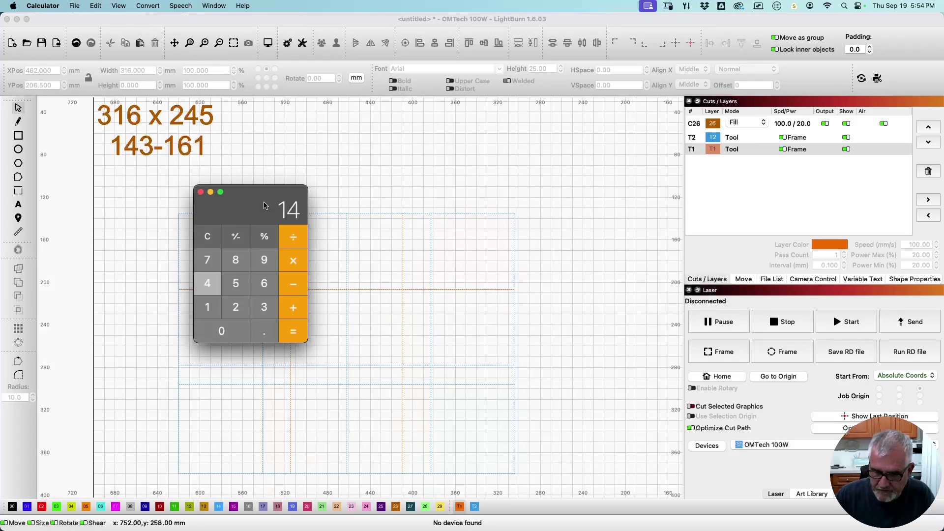
key("Return")
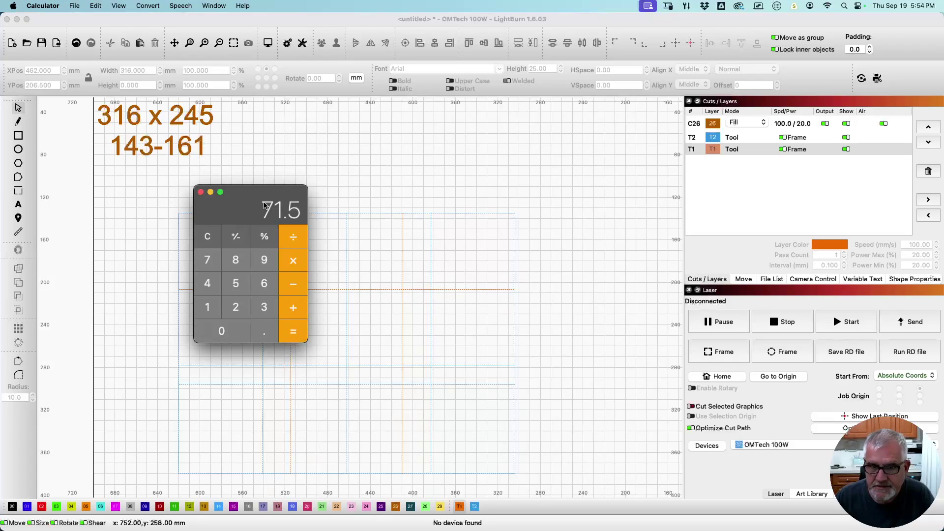
key("plus")
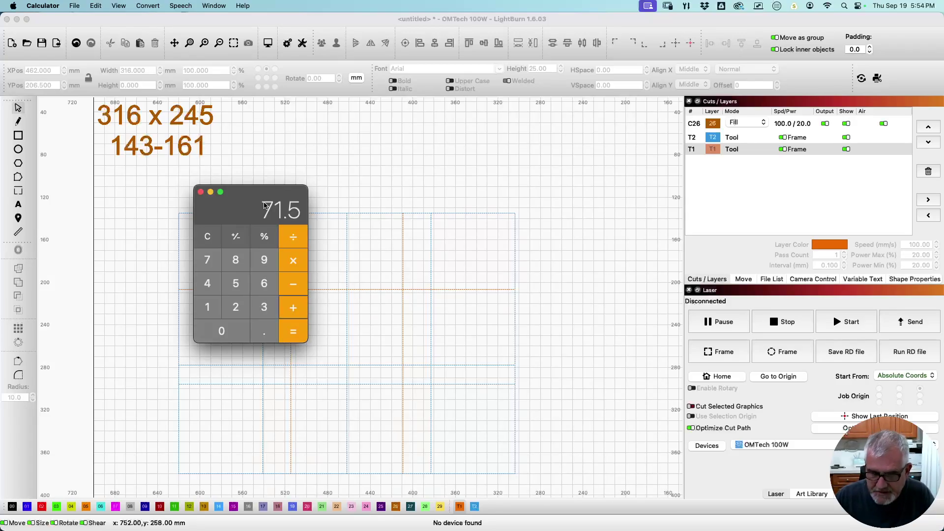
type("135")
key("Return")
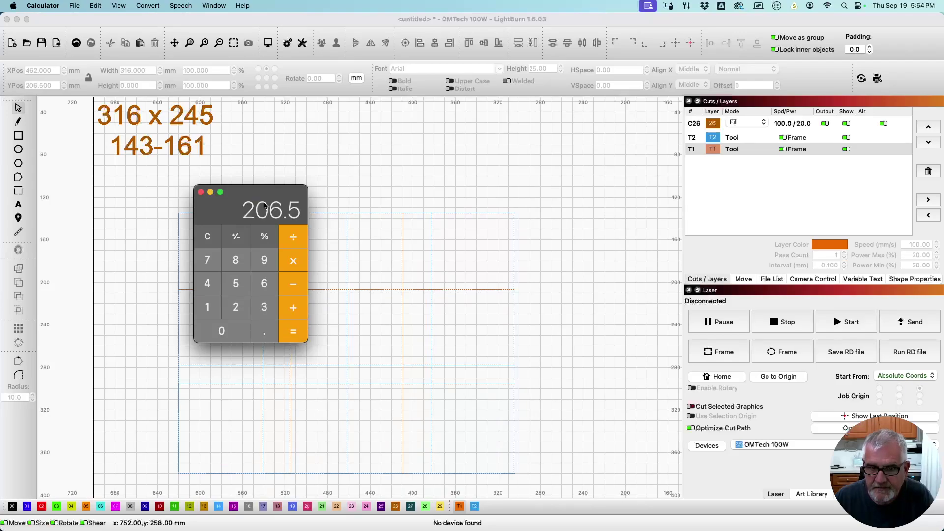
left_click(200, 192)
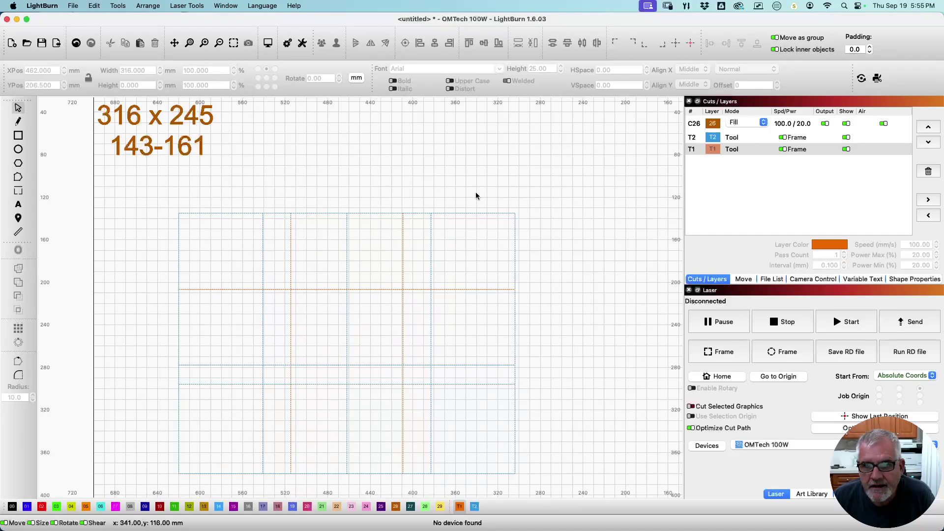
Step: Group the eight grid lines, rotate them 90° clockwise to 245 × 316 mm, and shift them up-right
left_click_drag(551, 462, 162, 202)
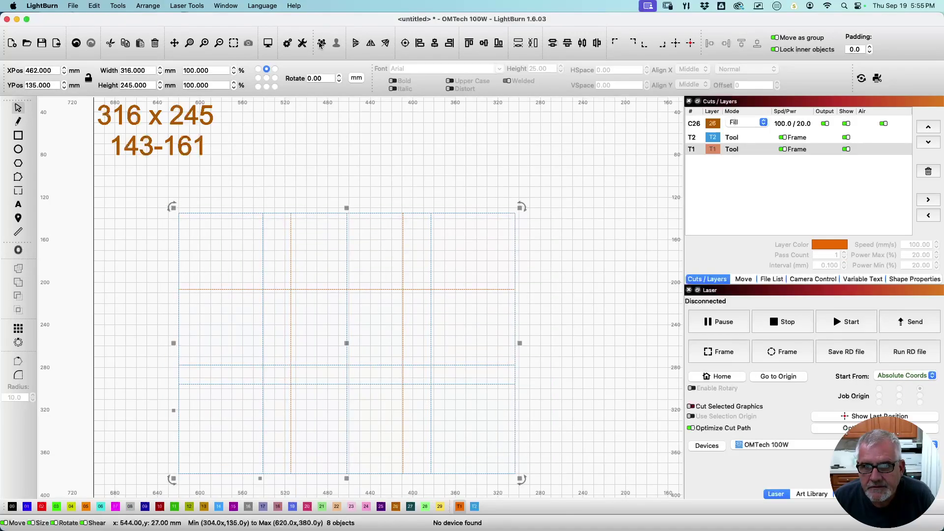
left_click(321, 44)
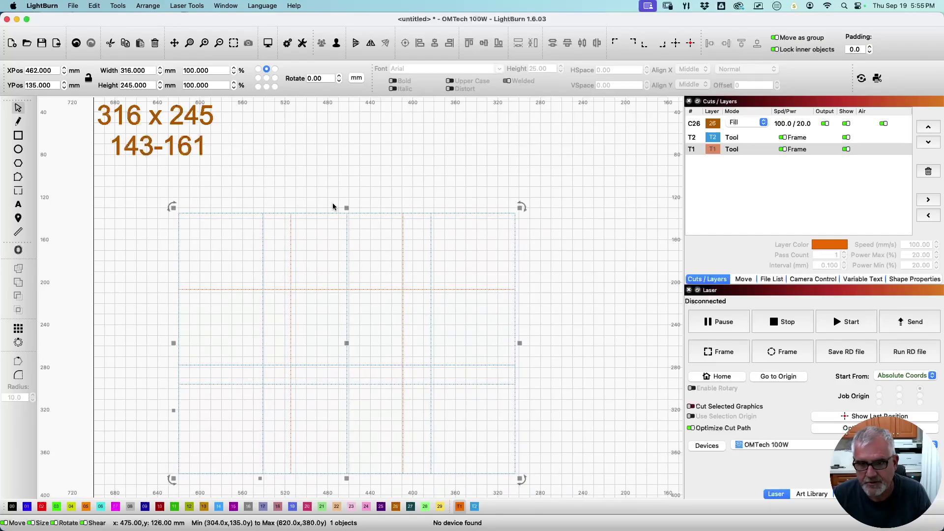
key("super+period")
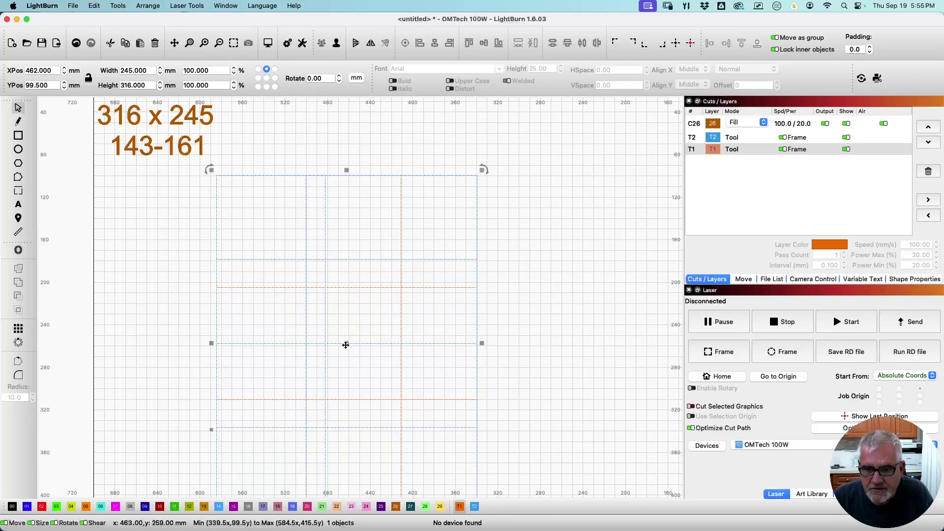
left_click_drag(345, 345, 386, 310)
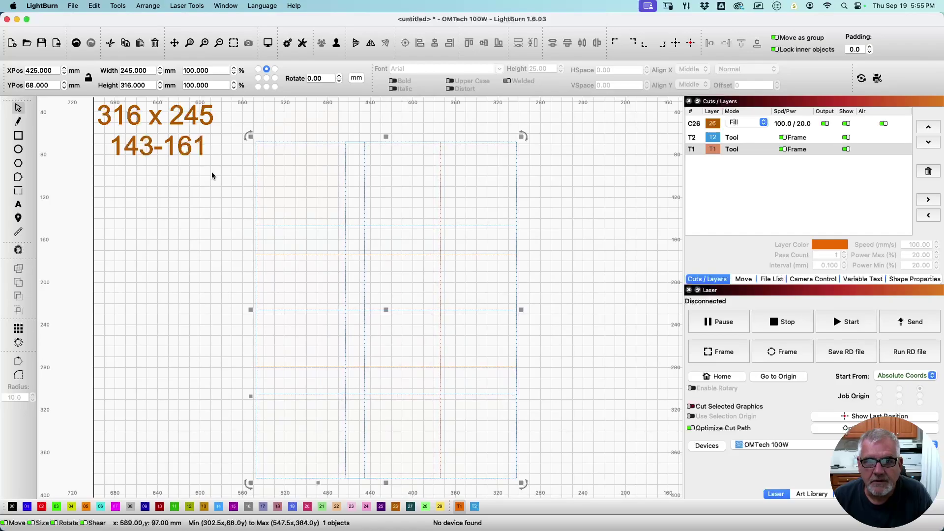
Step: Delete the 316 x 245 note and save as 'MF 40 Template' in Lightburn > Templates > Omtech
left_click(156, 146)
key("Delete")
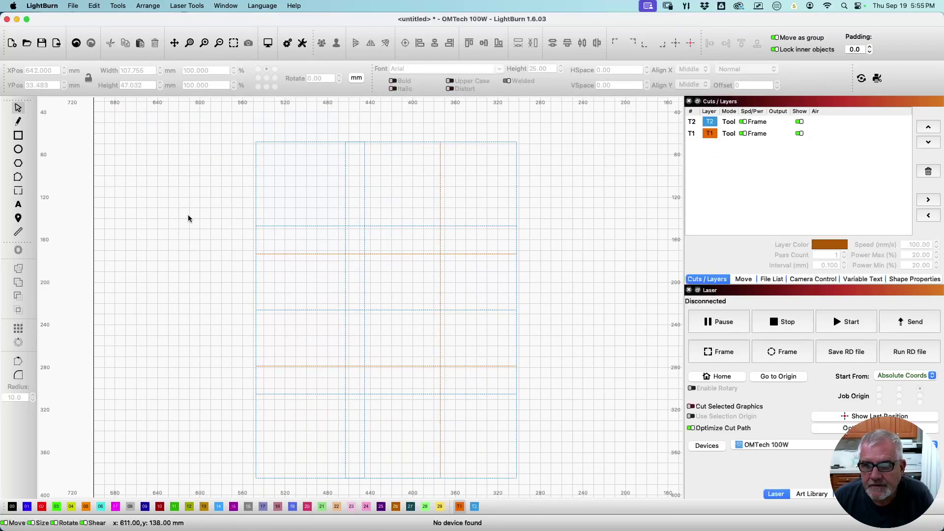
left_click(43, 44)
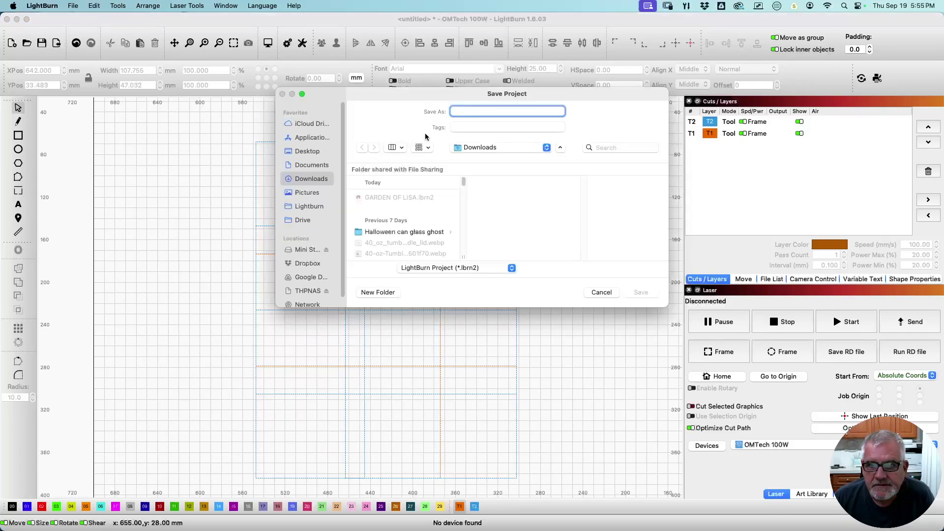
left_click(300, 207)
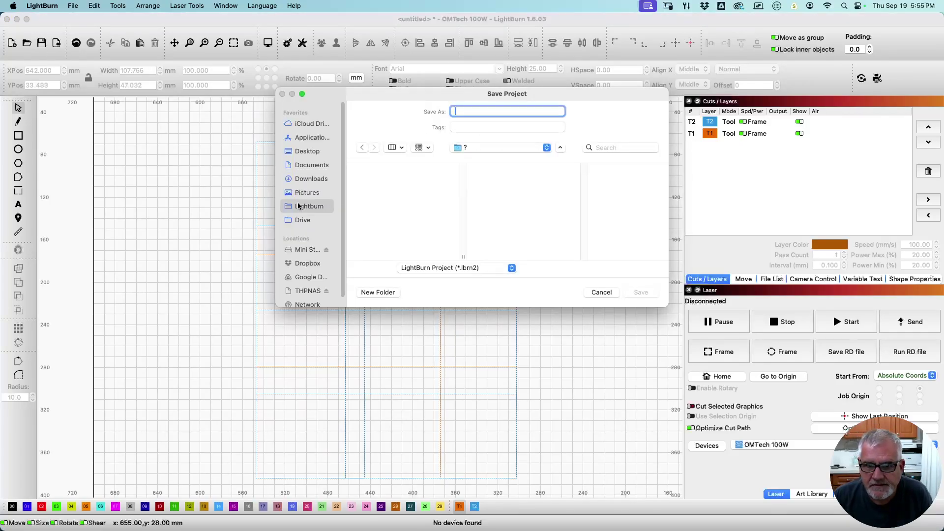
left_click(390, 241)
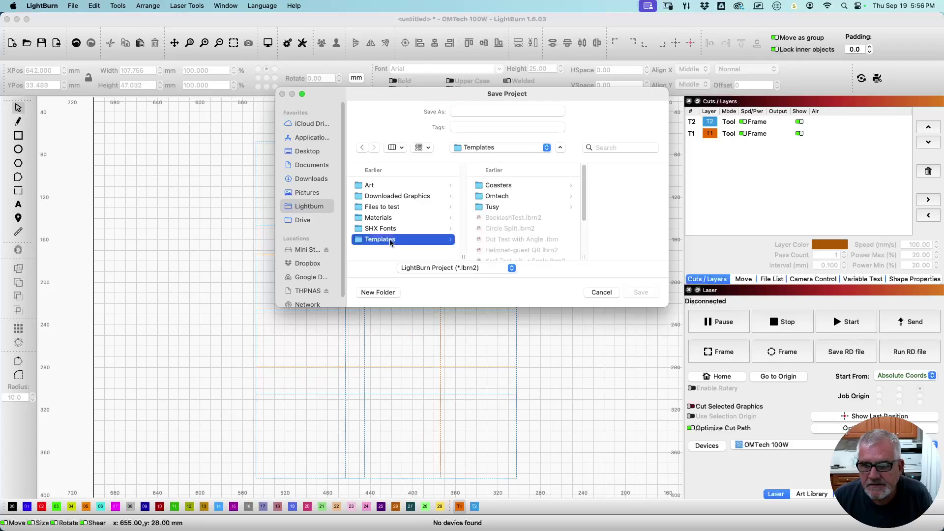
left_click(512, 196)
left_click(481, 112)
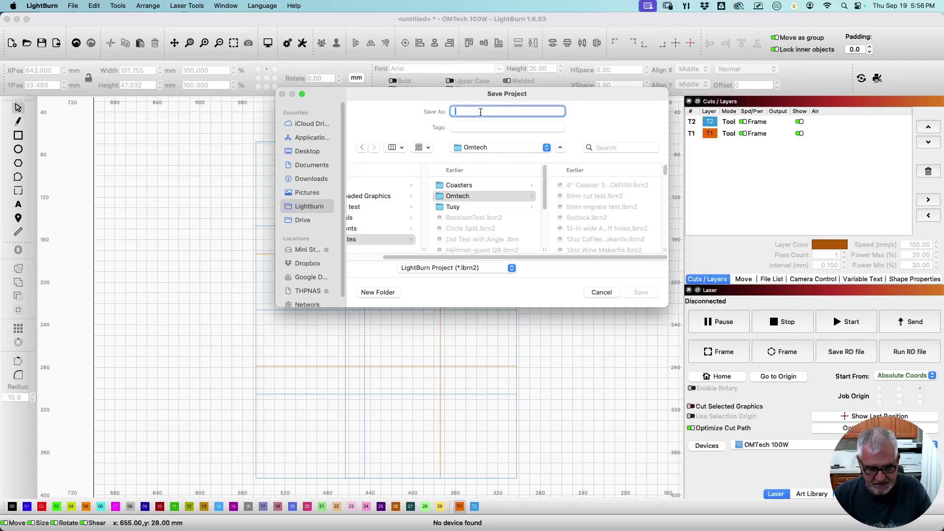
type("MF 40 Template")
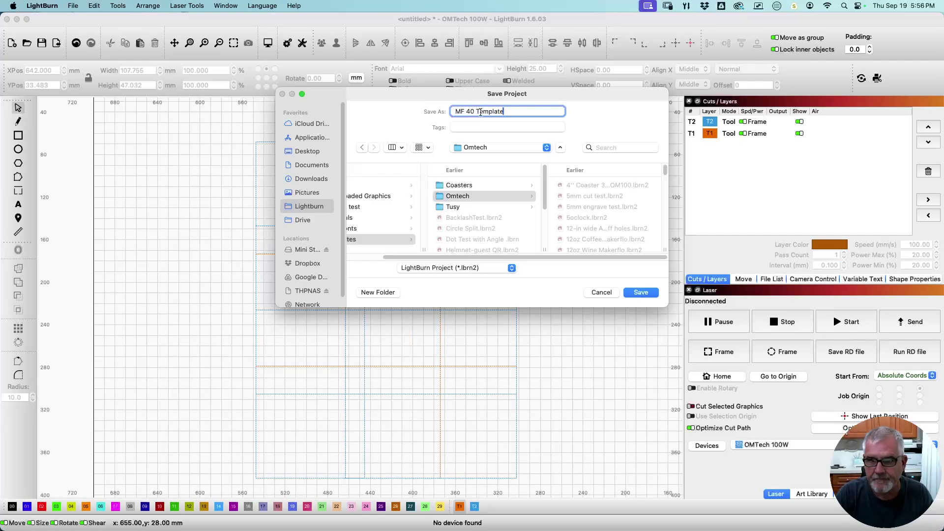
key("Return")
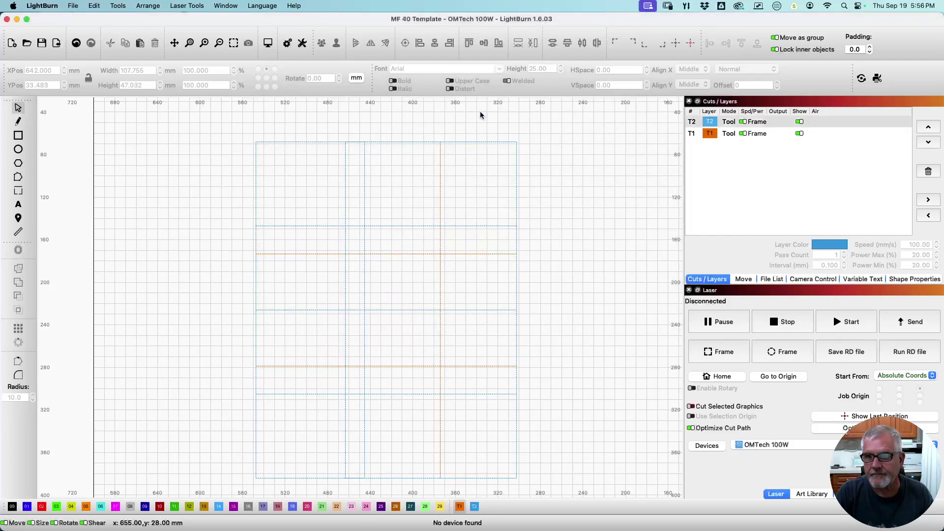